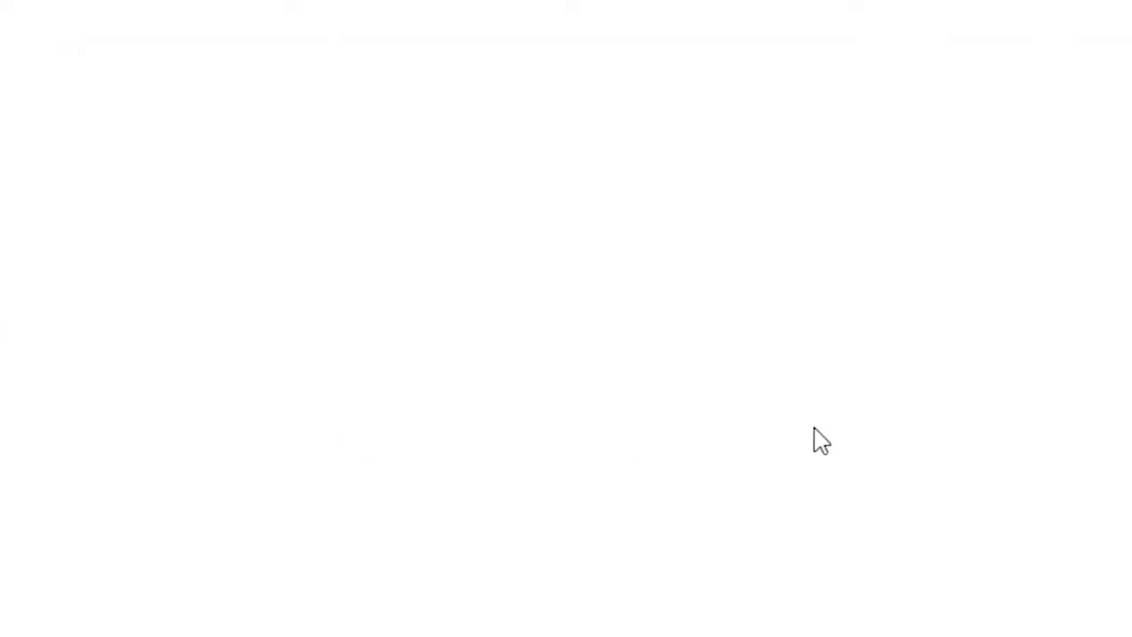
Open the Agenda do Médico page of the Perícia Médica Central area in the 3IT module
click(426, 109)
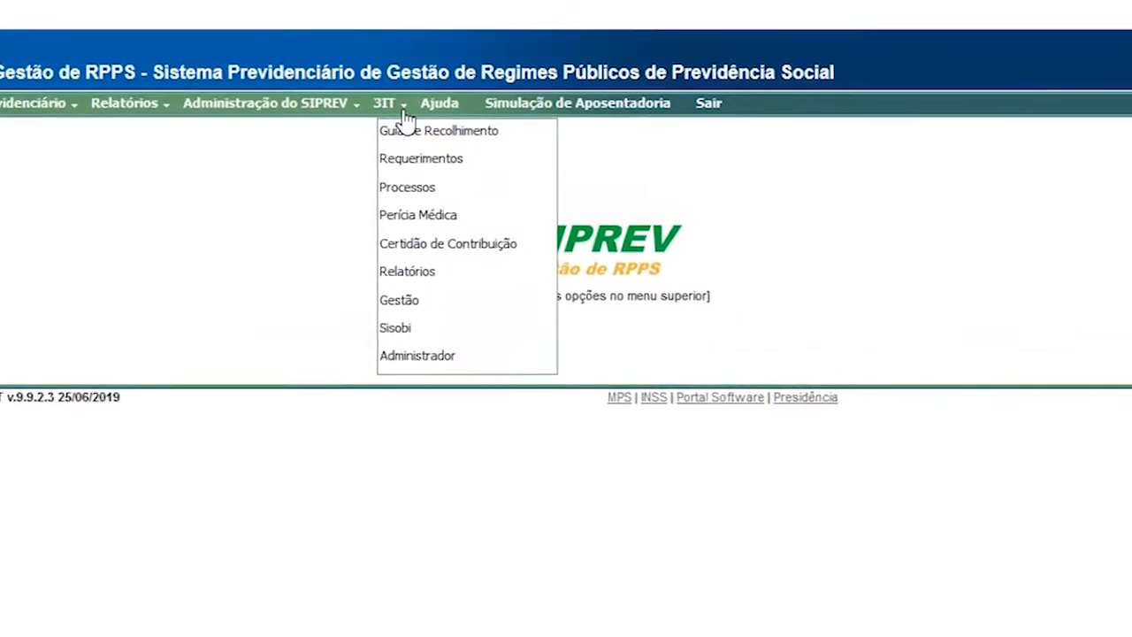
mouse_move(459, 212)
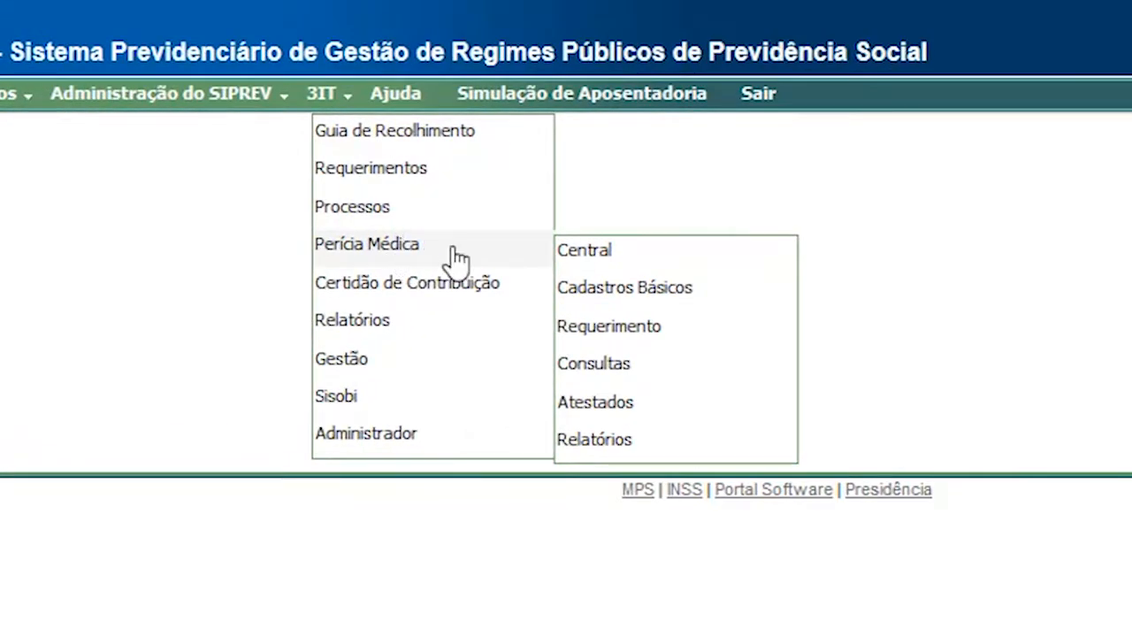
mouse_move(633, 251)
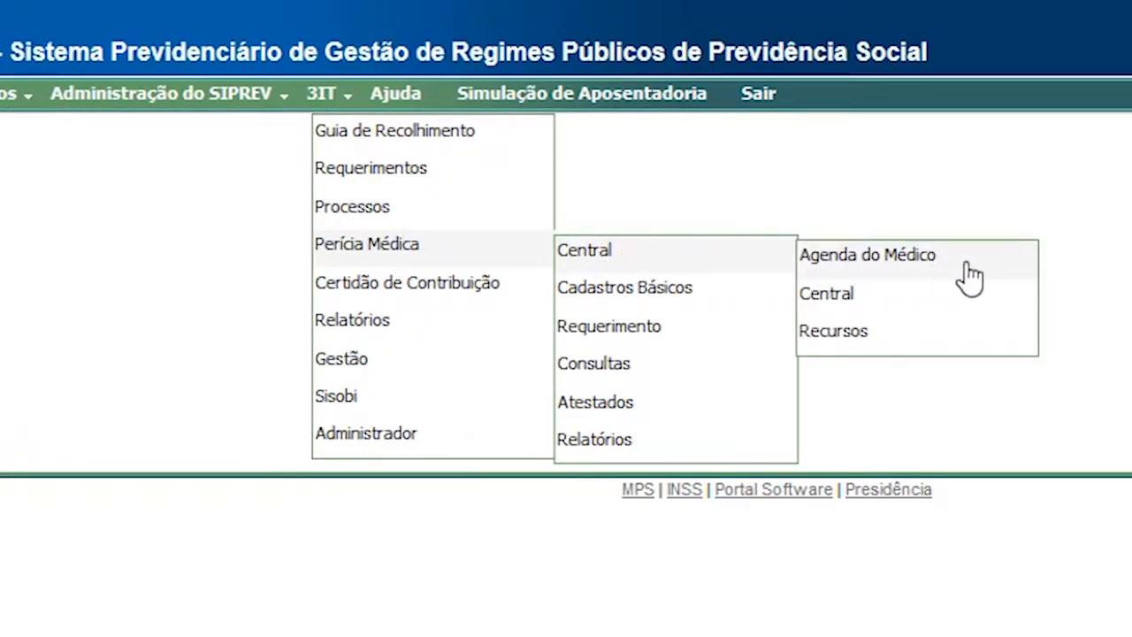
click(871, 265)
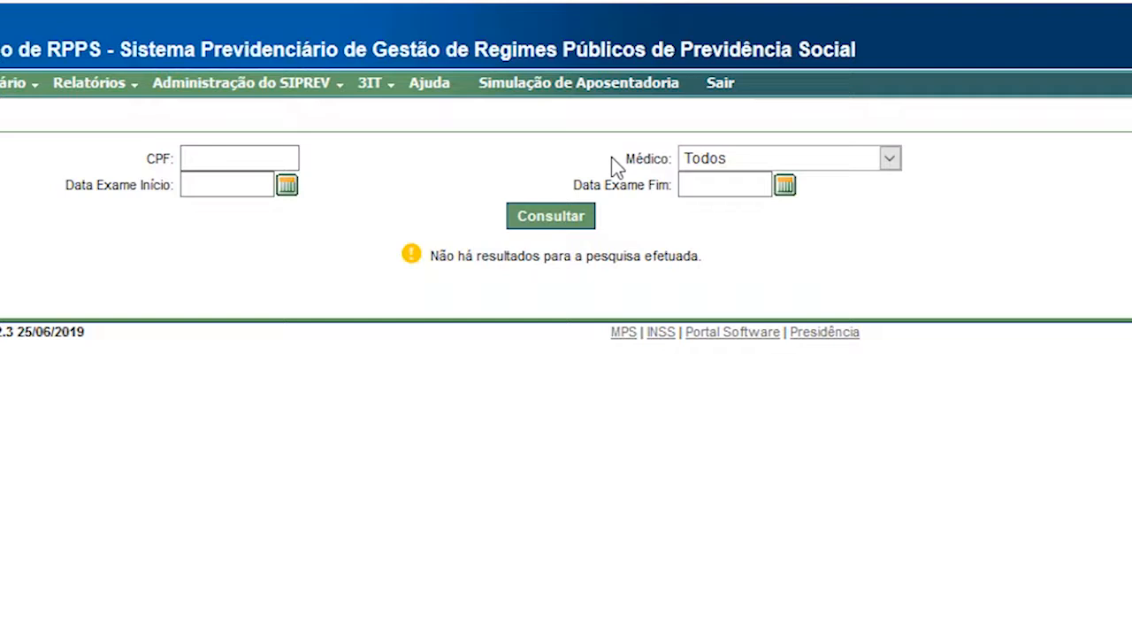
Look over the agenda's search filters: CPF, Médico options, and start and end exam dates
click(255, 166)
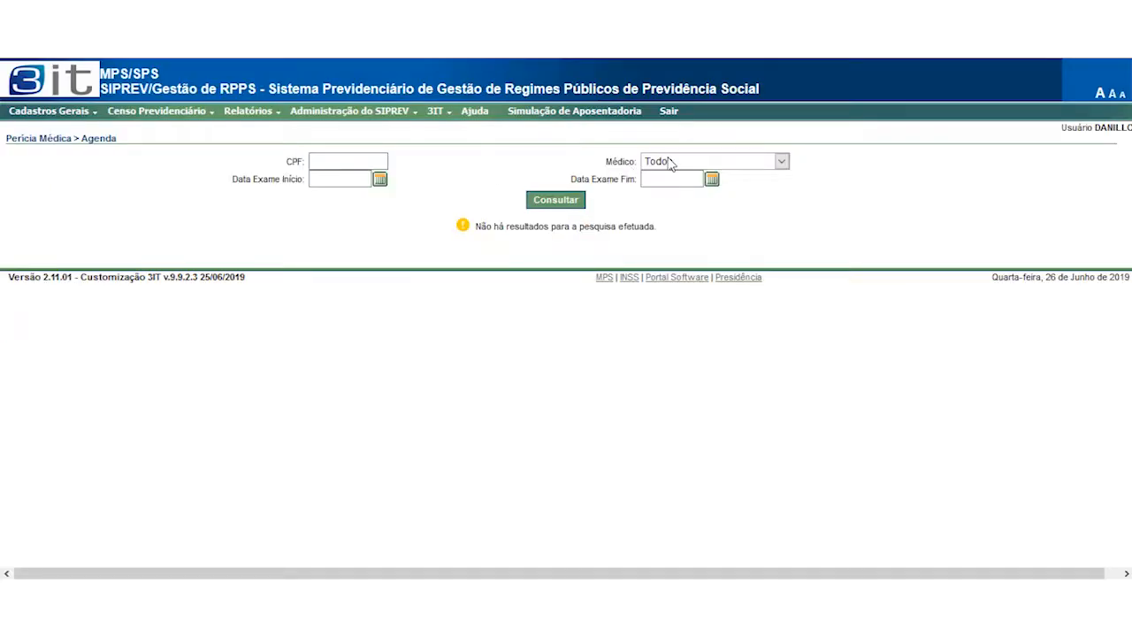
click(675, 165)
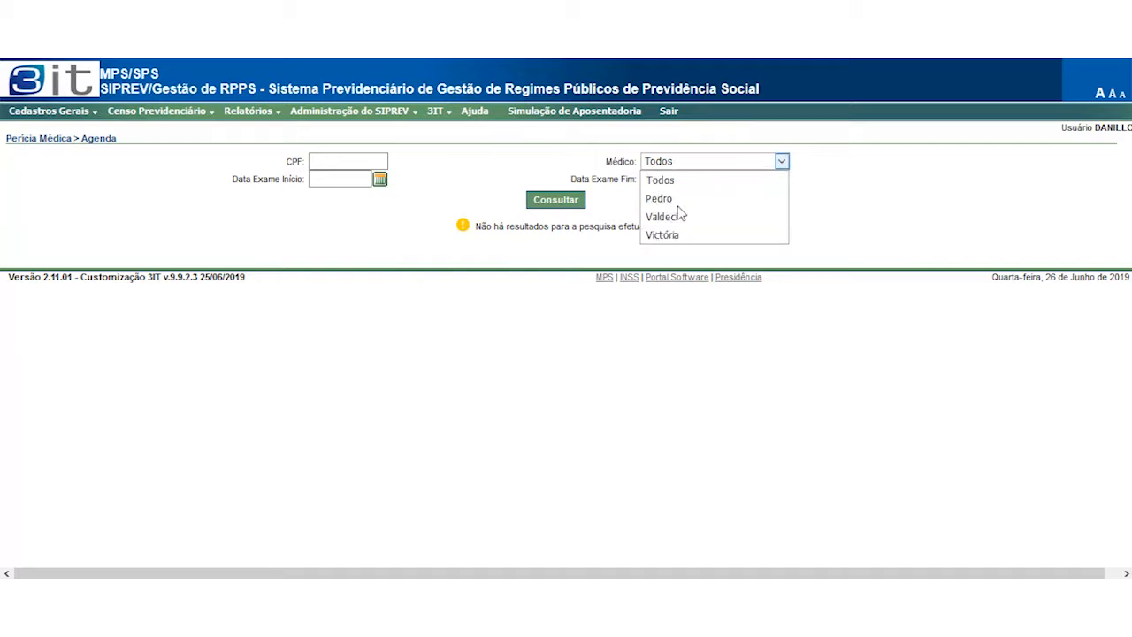
click(845, 170)
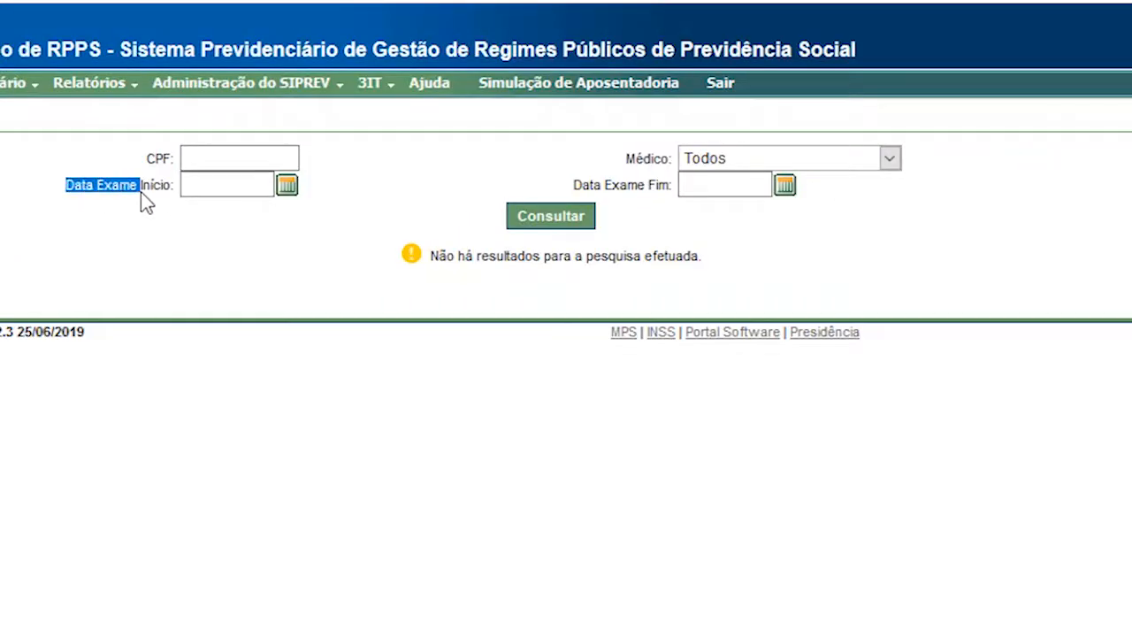
drag(595, 190, 653, 189)
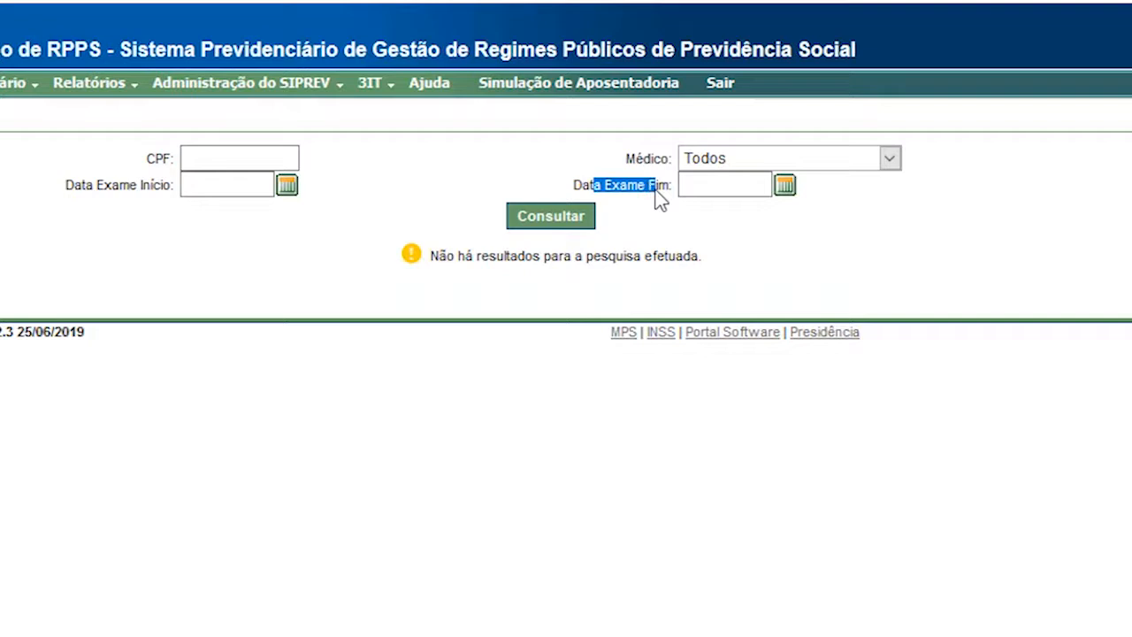
click(659, 199)
click(680, 193)
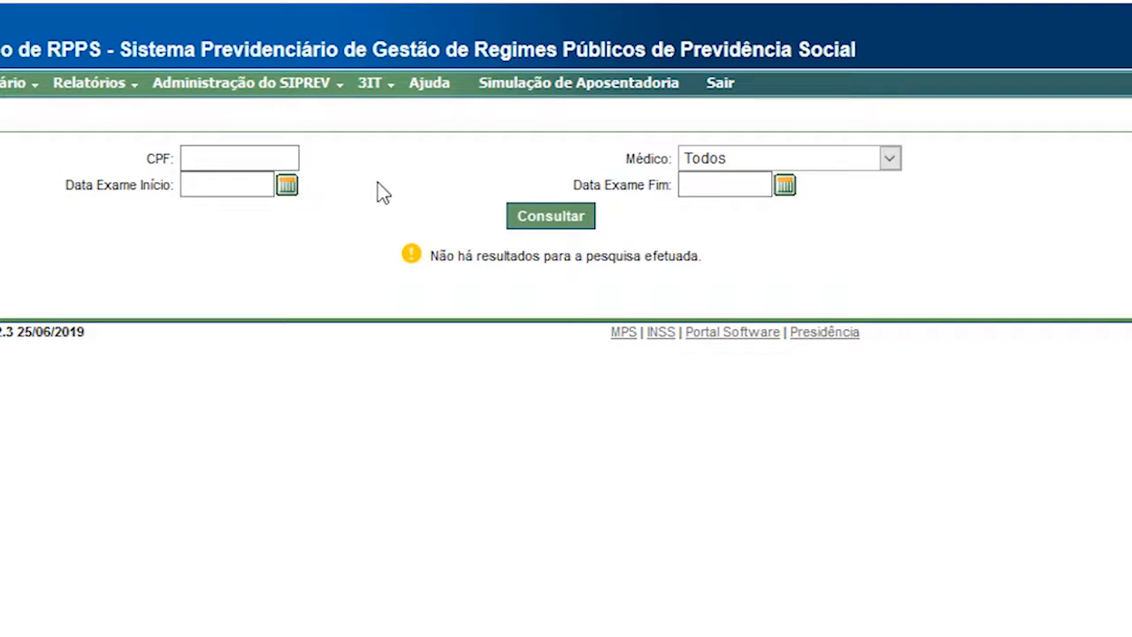
Search the agenda for exams with both the start and end exam date set to 26/06/2019
click(239, 181)
click(745, 184)
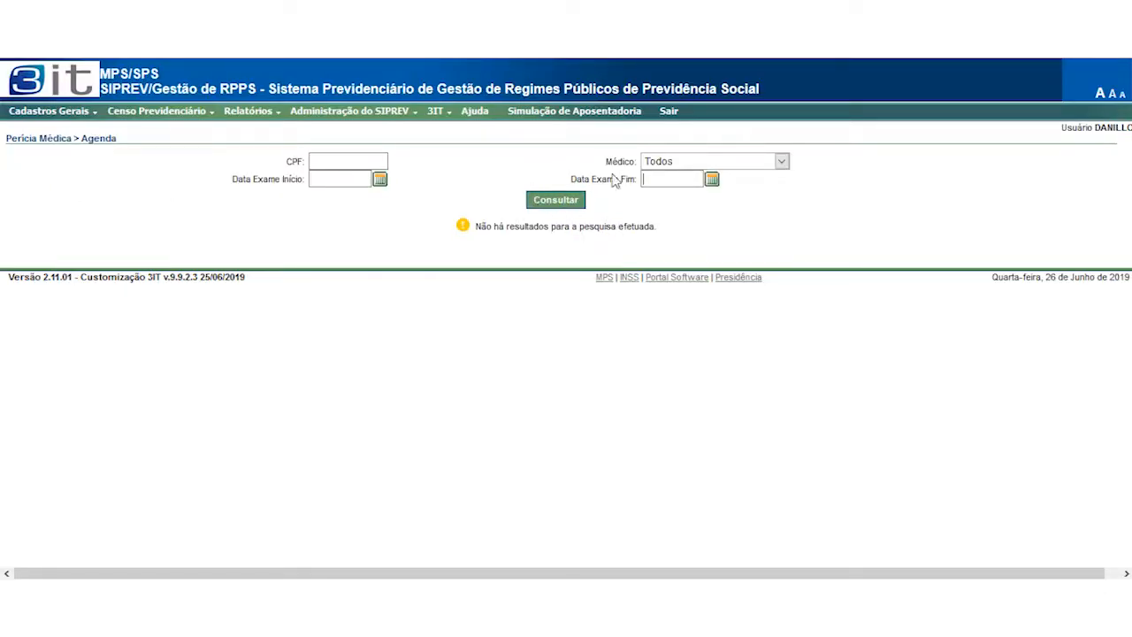
click(558, 203)
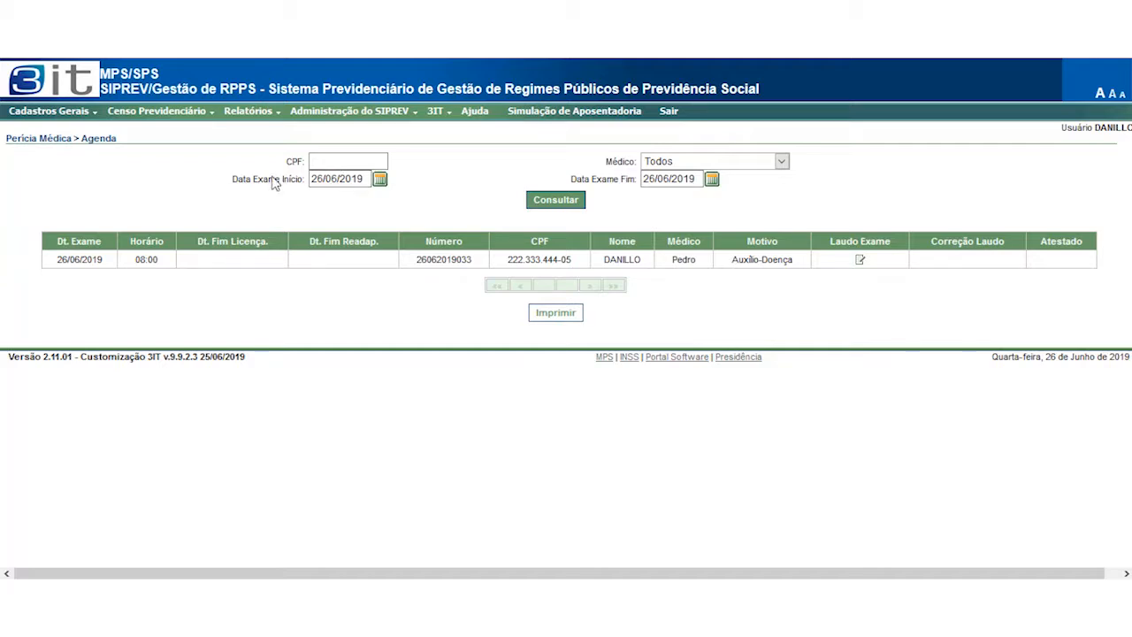
Open the Laudo Exame form for the Auxílio-Doença exam scheduled at 08:00 in the agenda results
drag(233, 181, 291, 186)
drag(613, 184, 640, 188)
click(478, 386)
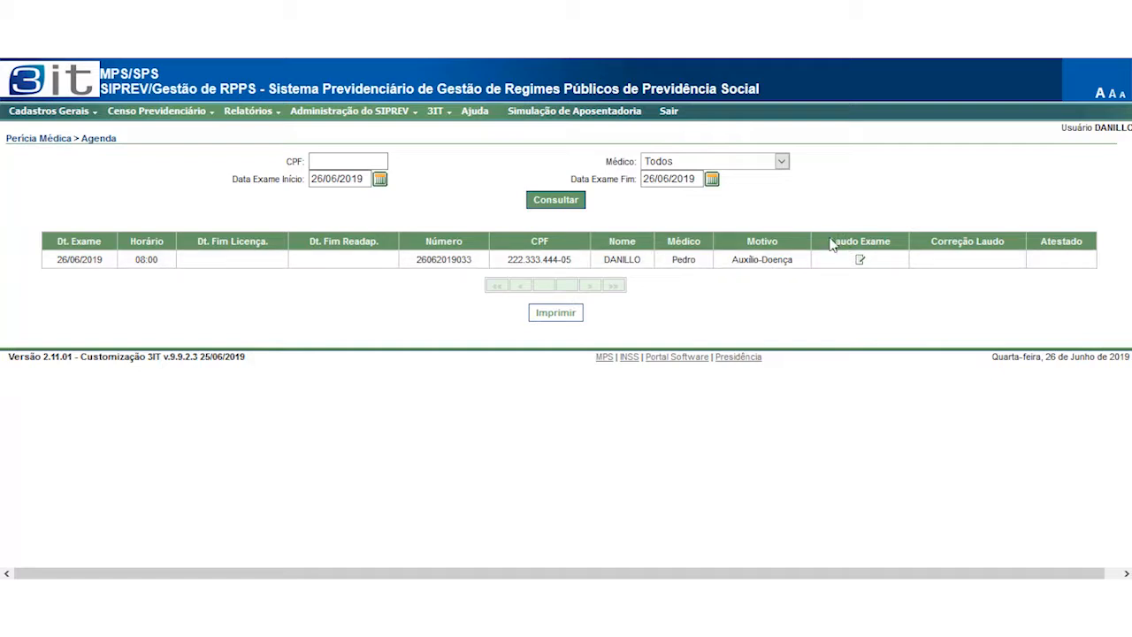
drag(831, 242, 893, 249)
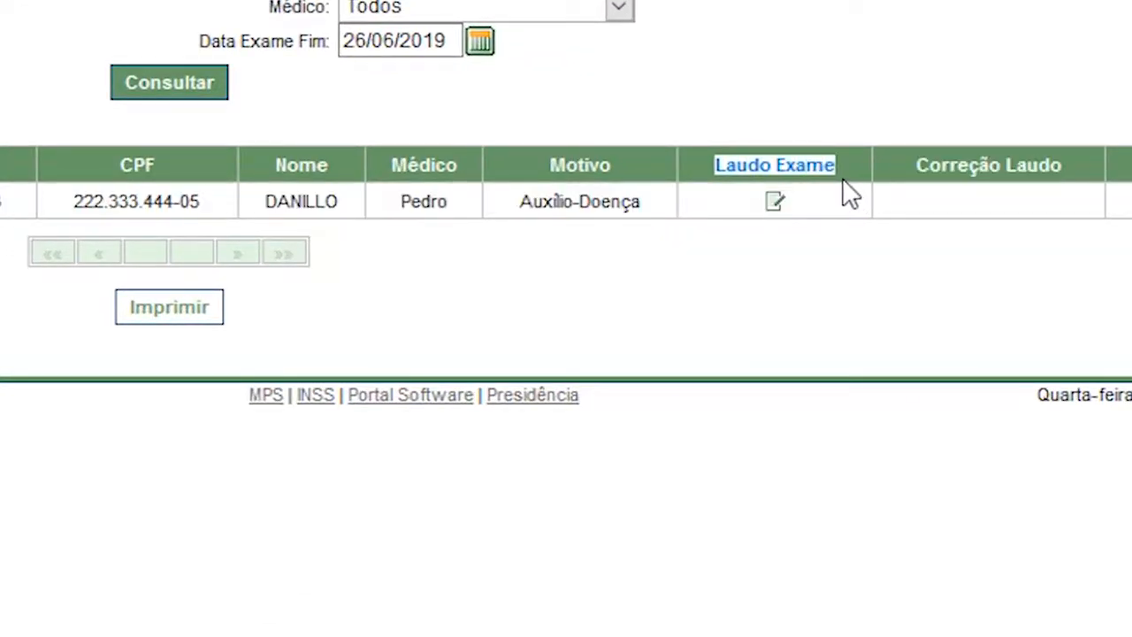
click(786, 239)
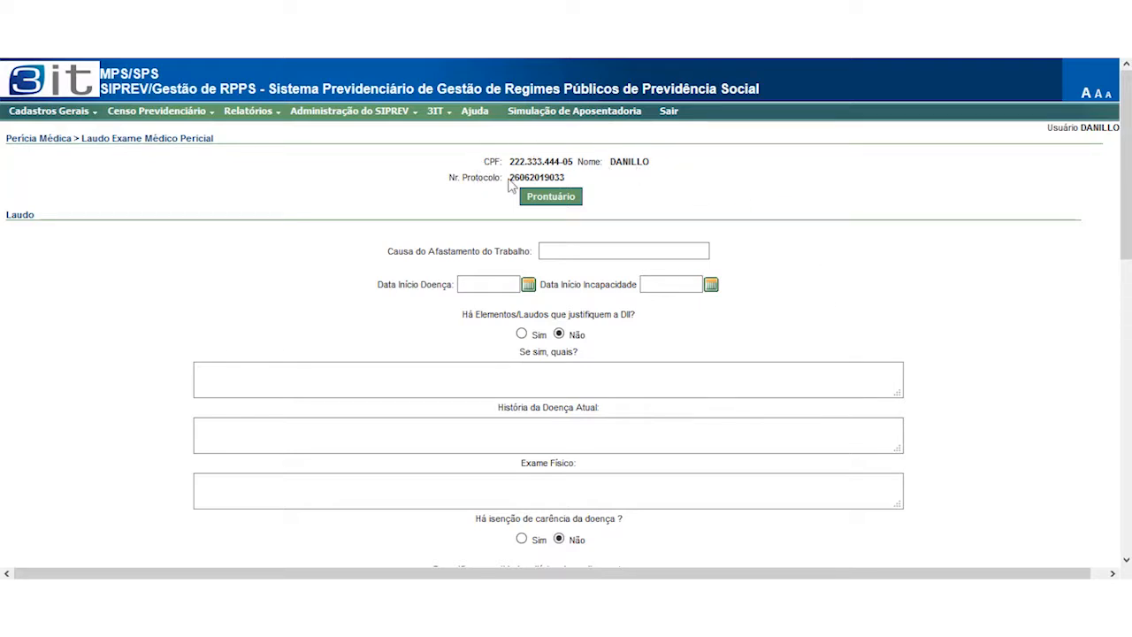
Check the protocol number in the report header, view the Prontuário do Servidor and close it
drag(528, 180, 550, 174)
click(600, 185)
click(557, 197)
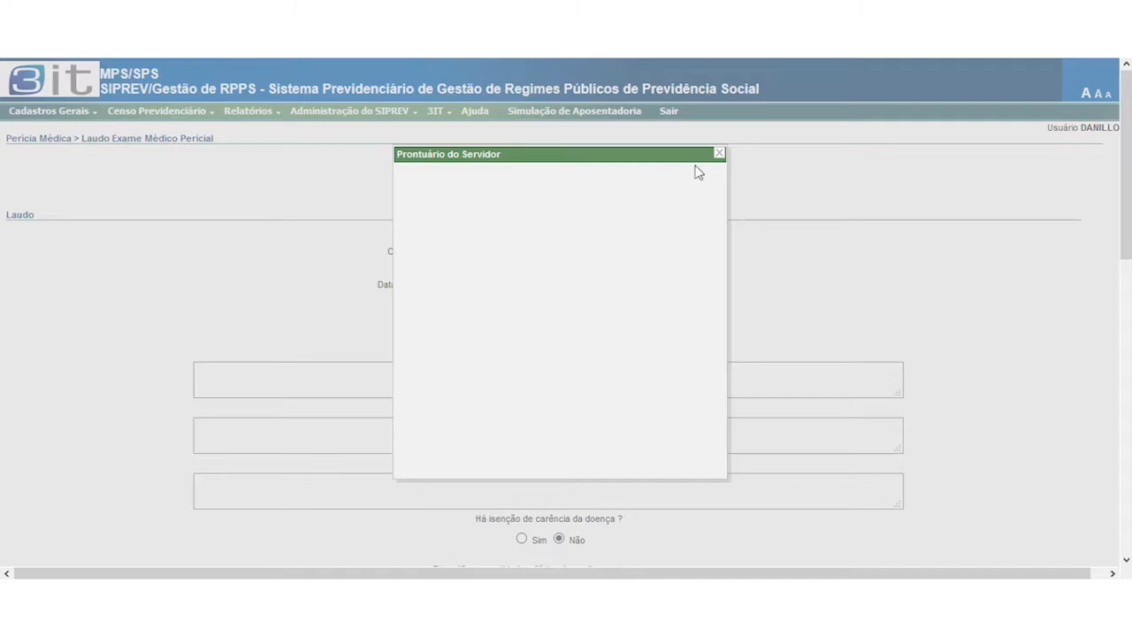
click(720, 155)
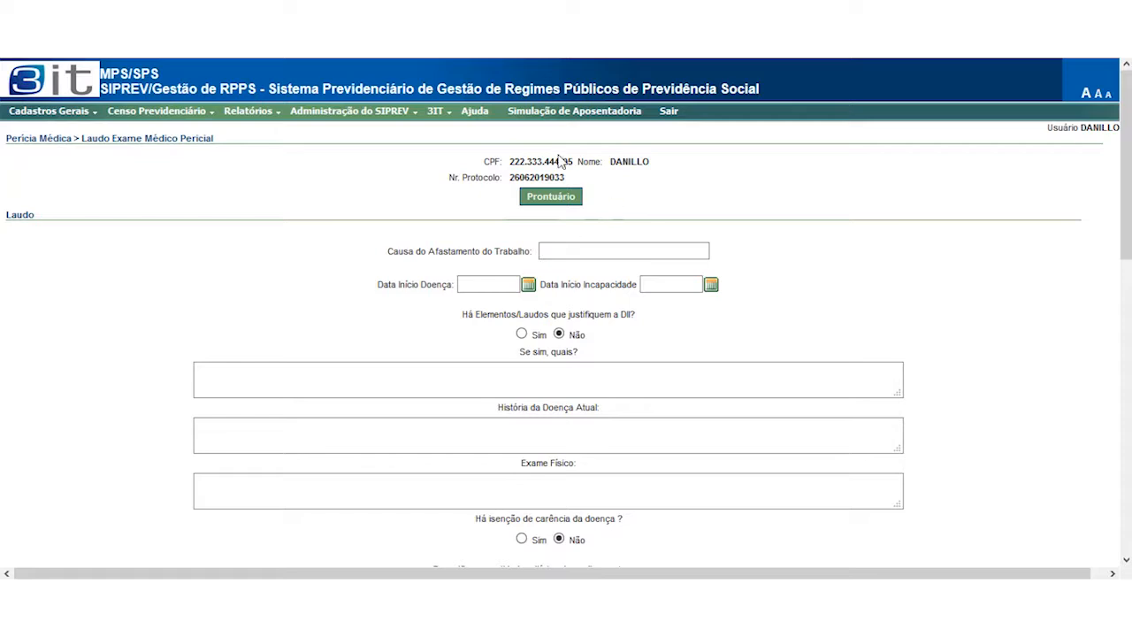
Examine the Laudo fields from Causa do Afastamento do Trabalho down to Exames Complementares Apresentados
double_click(620, 196)
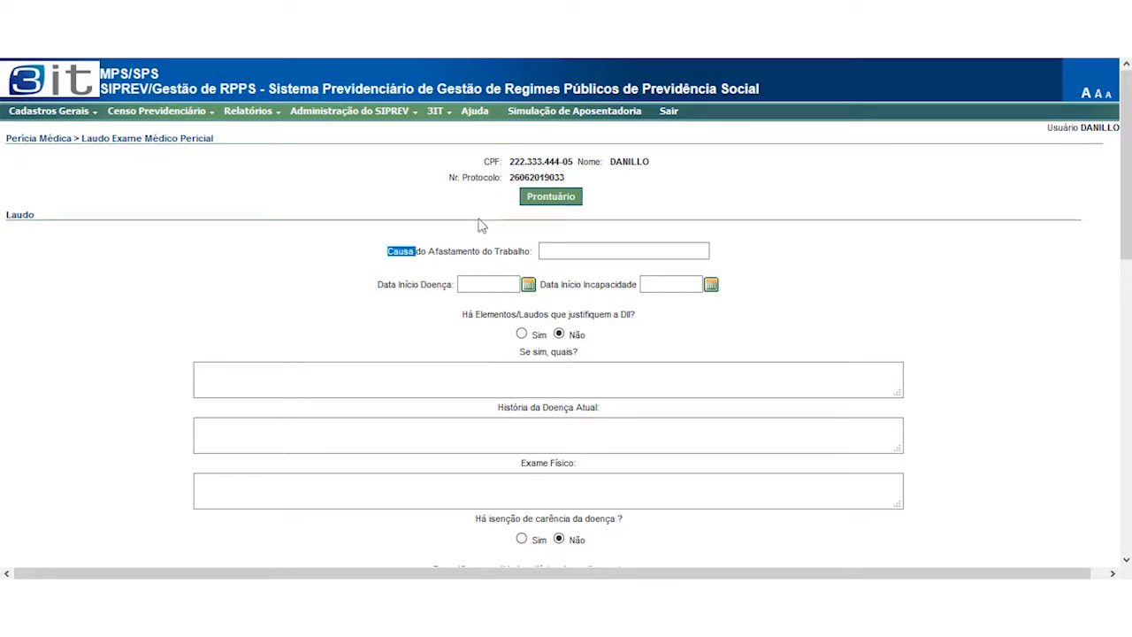
click(458, 247)
click(568, 249)
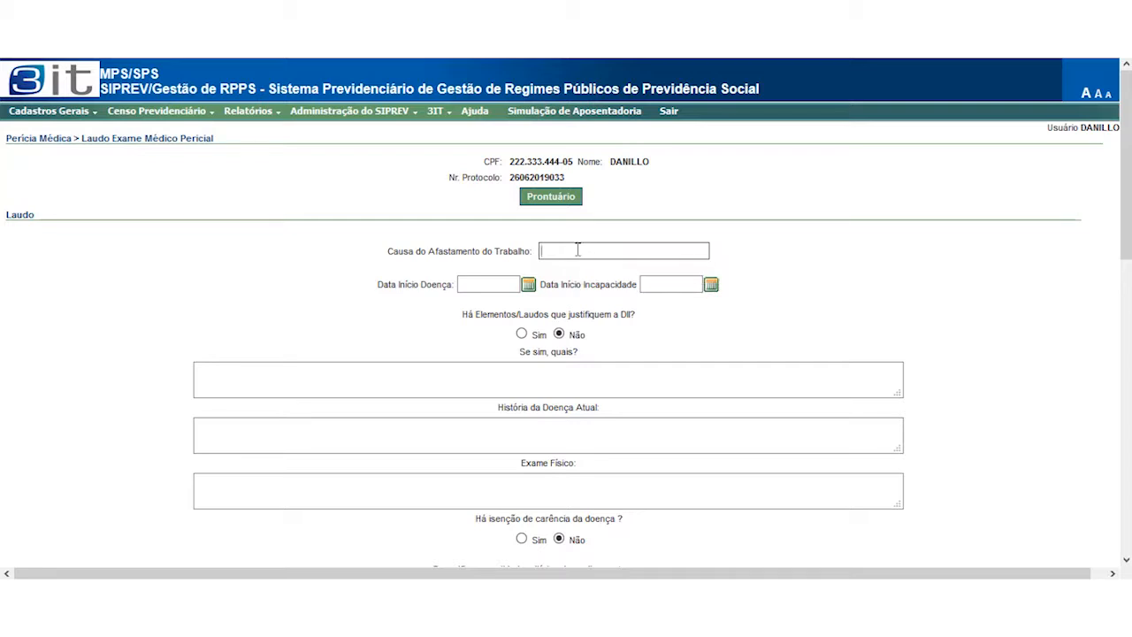
scroll(424, 228, down, 2)
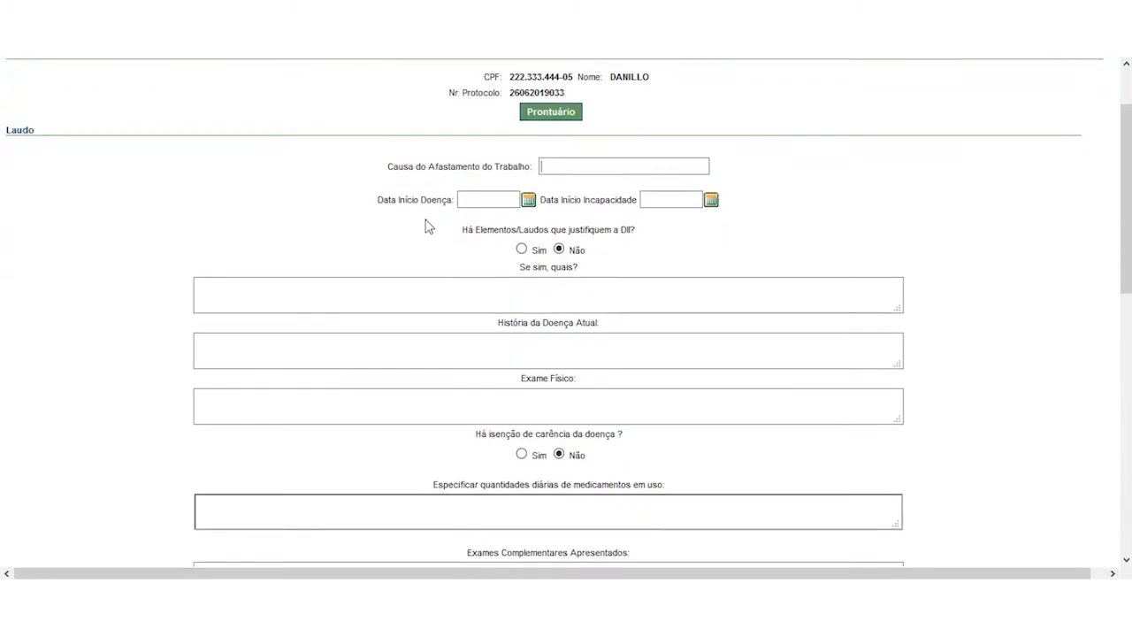
click(423, 344)
scroll(530, 257, down, 2)
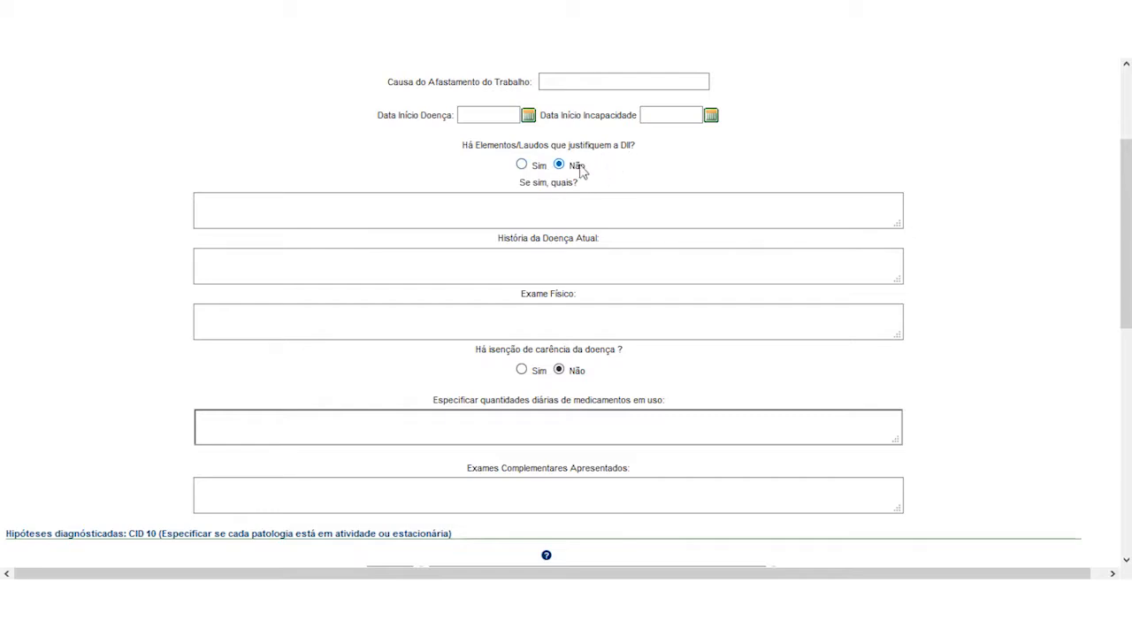
triple_click(534, 183)
click(503, 211)
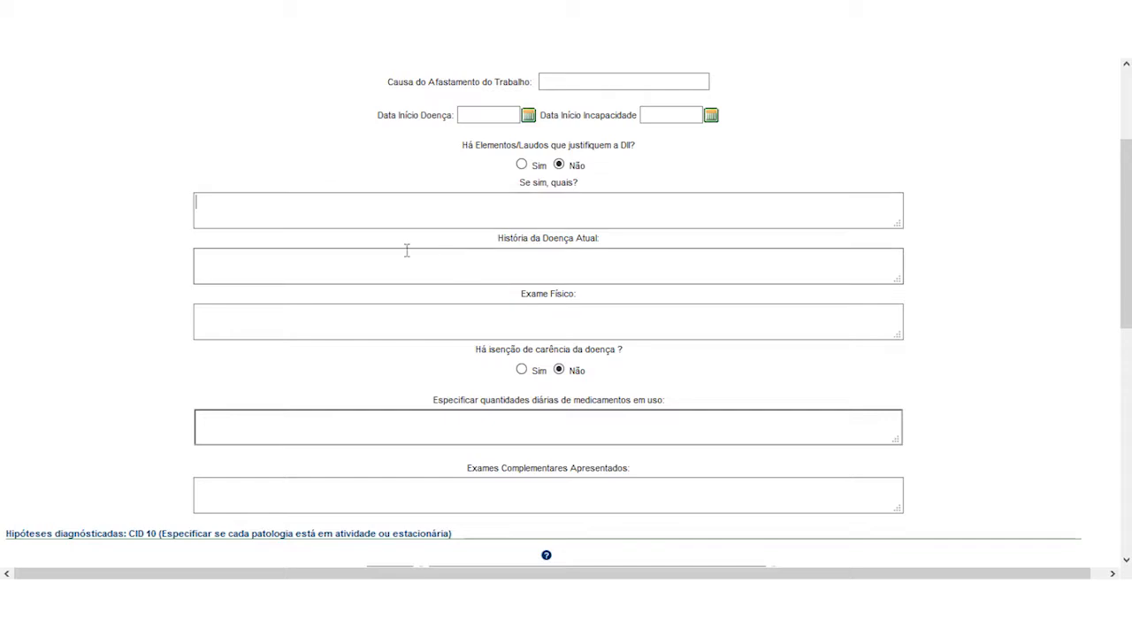
click(407, 252)
scroll(442, 252, down, 1)
click(500, 236)
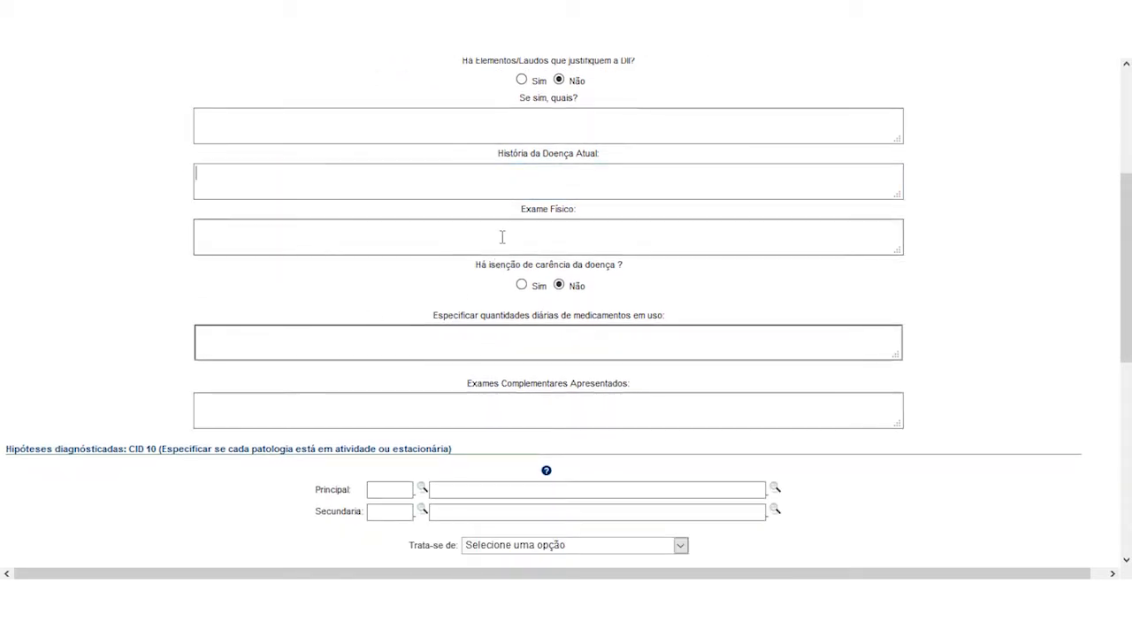
scroll(473, 286, down, 2)
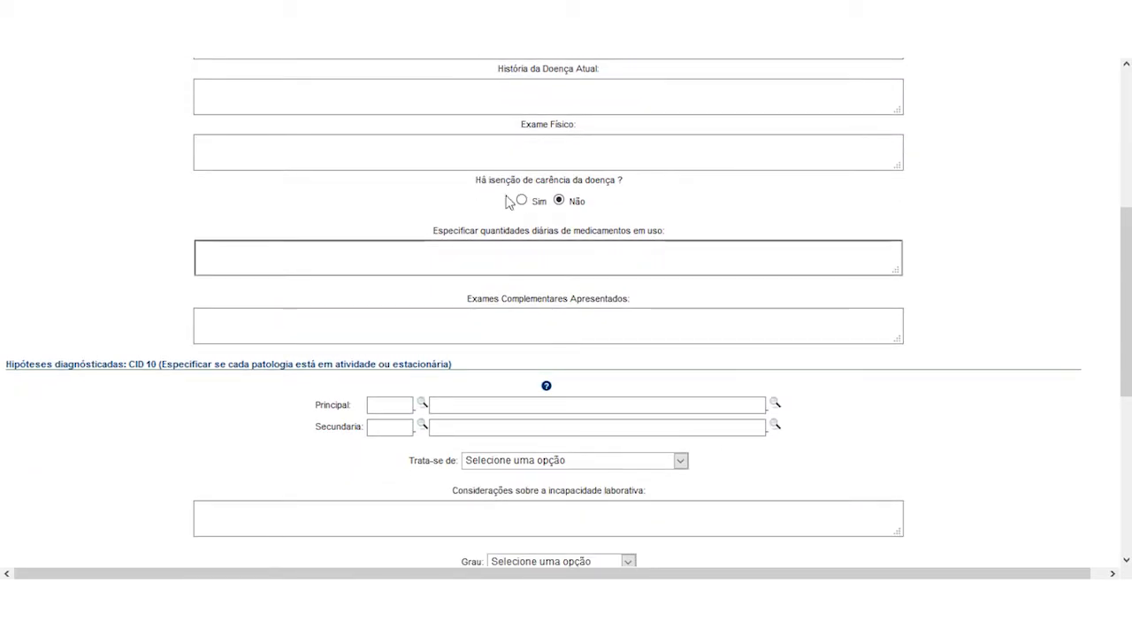
scroll(424, 228, down, 1)
scroll(423, 228, down, 1)
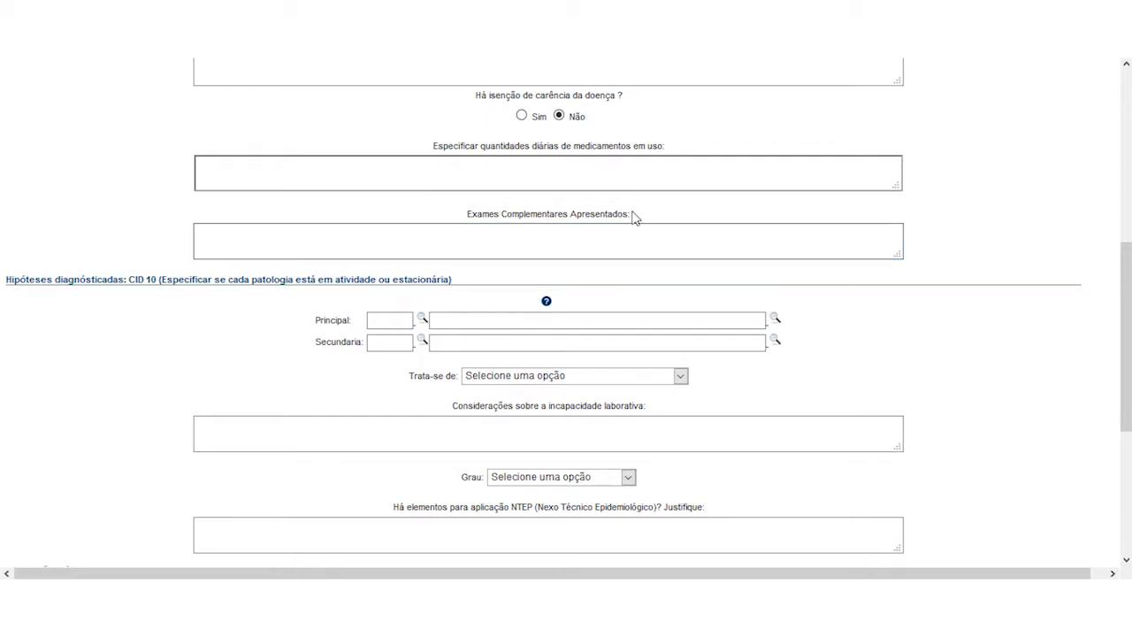
Examine the CID 10 diagnostic hypotheses section and its Principal diagnosis fields, rechecking the clinical history and exam fields above it
scroll(435, 280, down, 2)
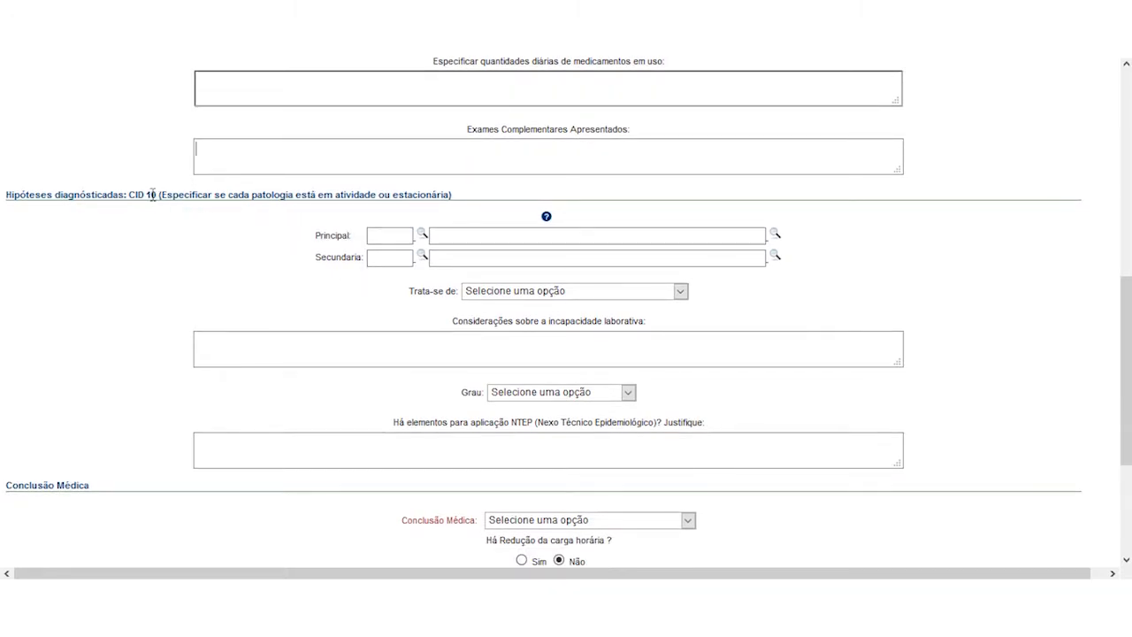
drag(157, 194, 128, 194)
click(210, 240)
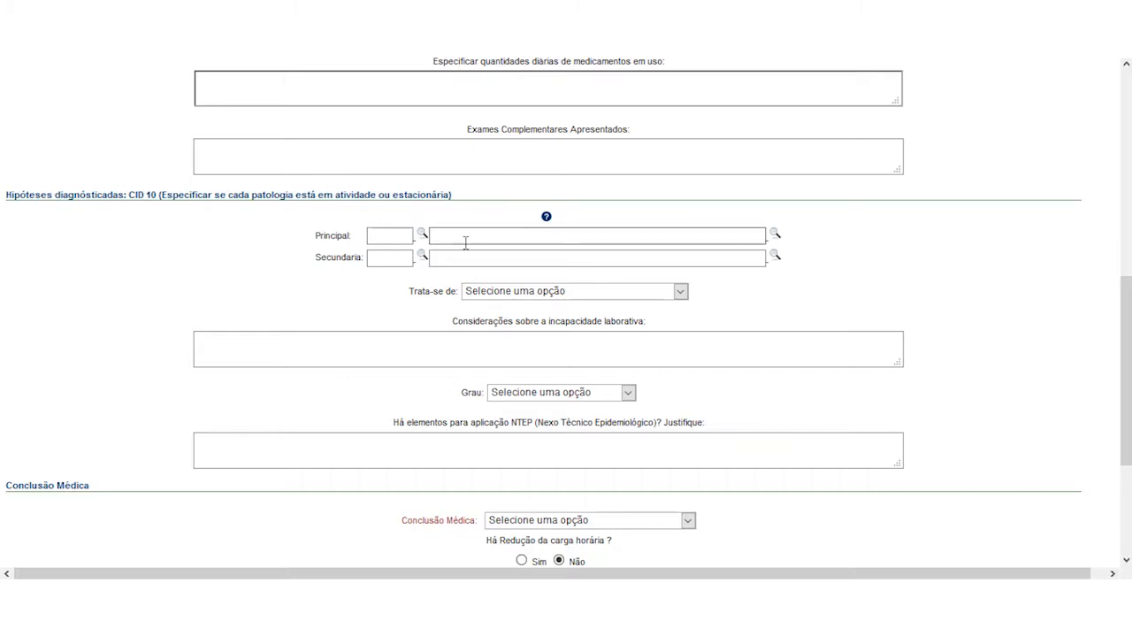
scroll(583, 256, up, 5)
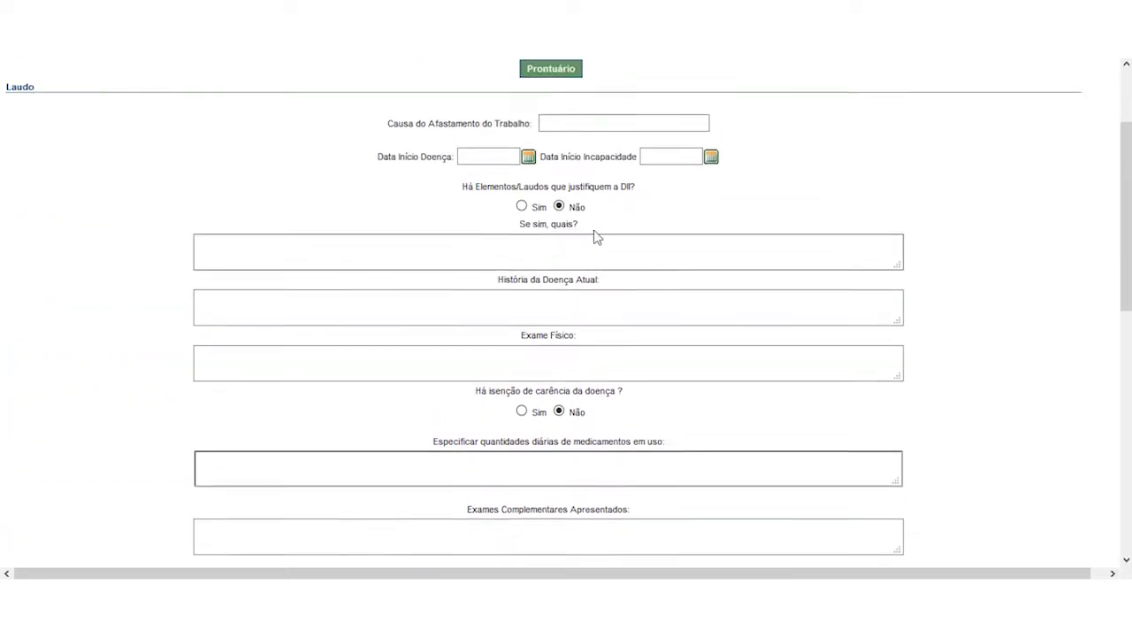
scroll(593, 189, down, 5)
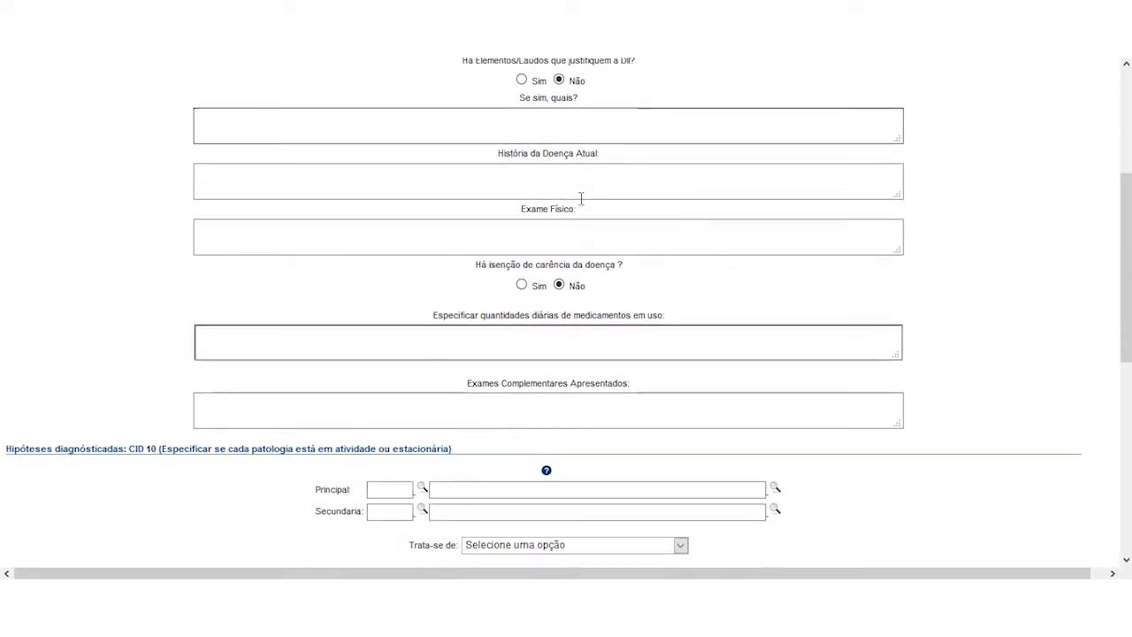
scroll(578, 215, down, 2)
scroll(566, 212, up, 1)
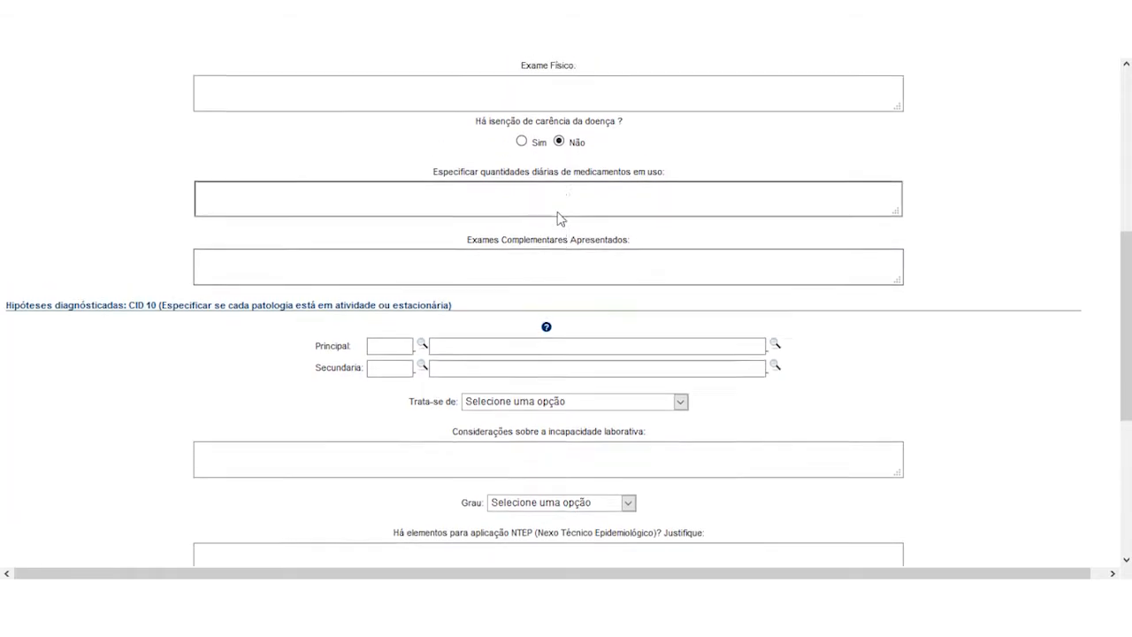
scroll(564, 237, up, 1)
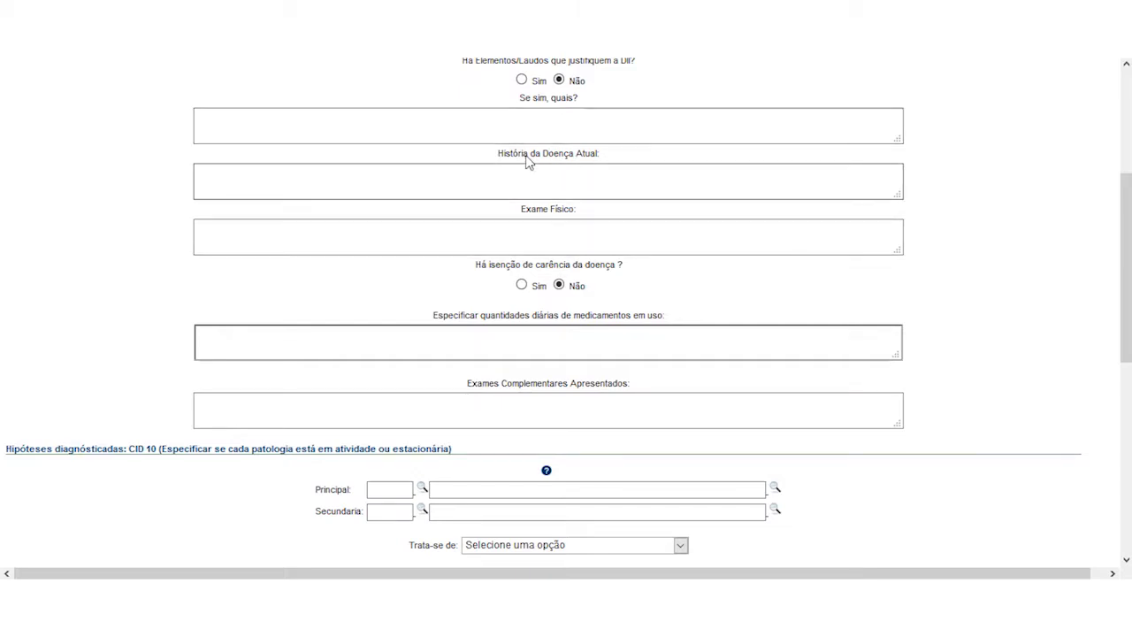
scroll(528, 195, down, 3)
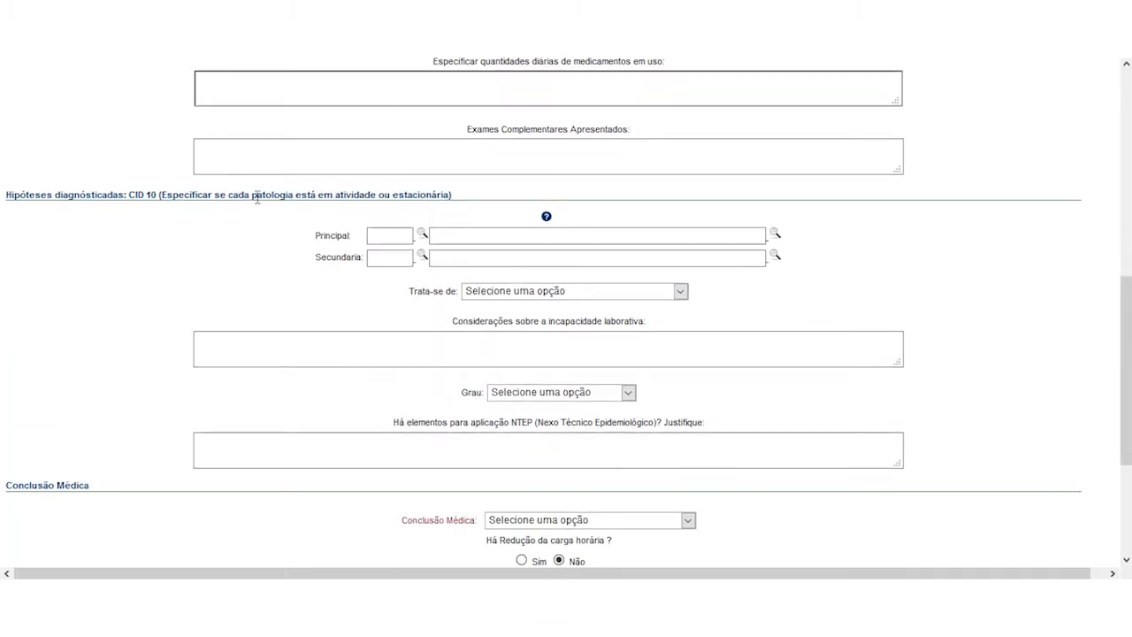
drag(128, 195, 157, 199)
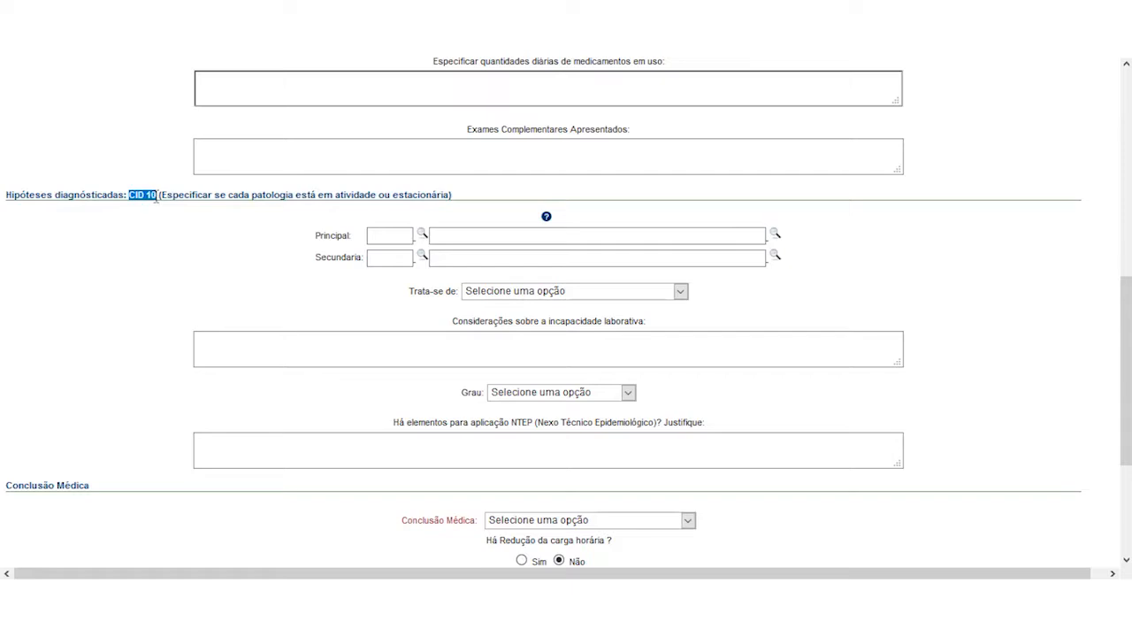
click(267, 233)
drag(319, 242, 355, 245)
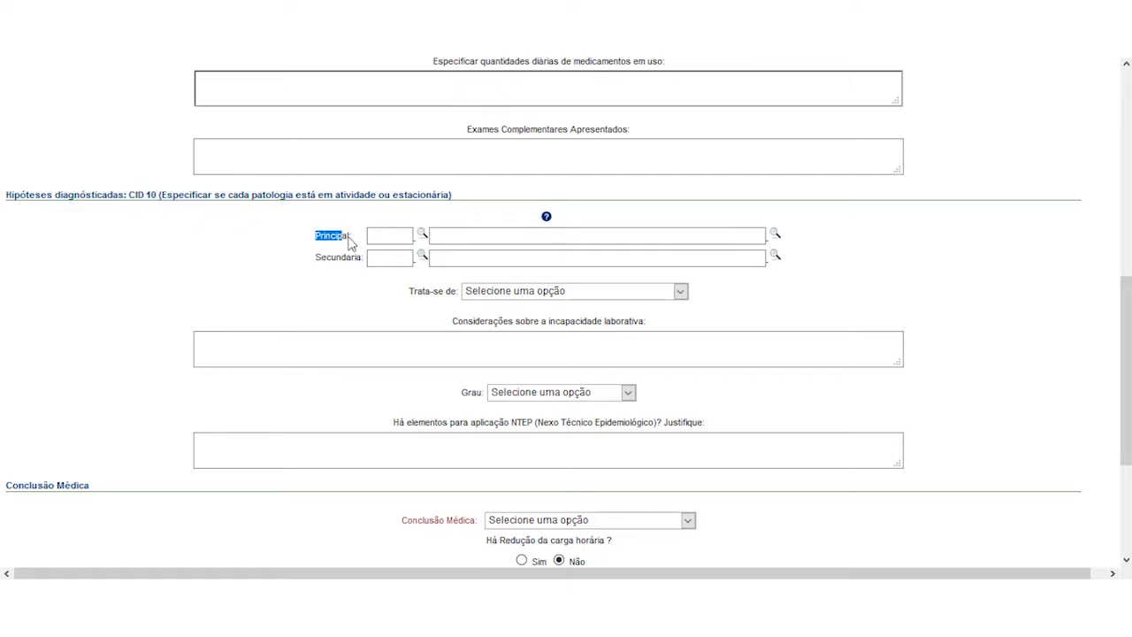
click(399, 220)
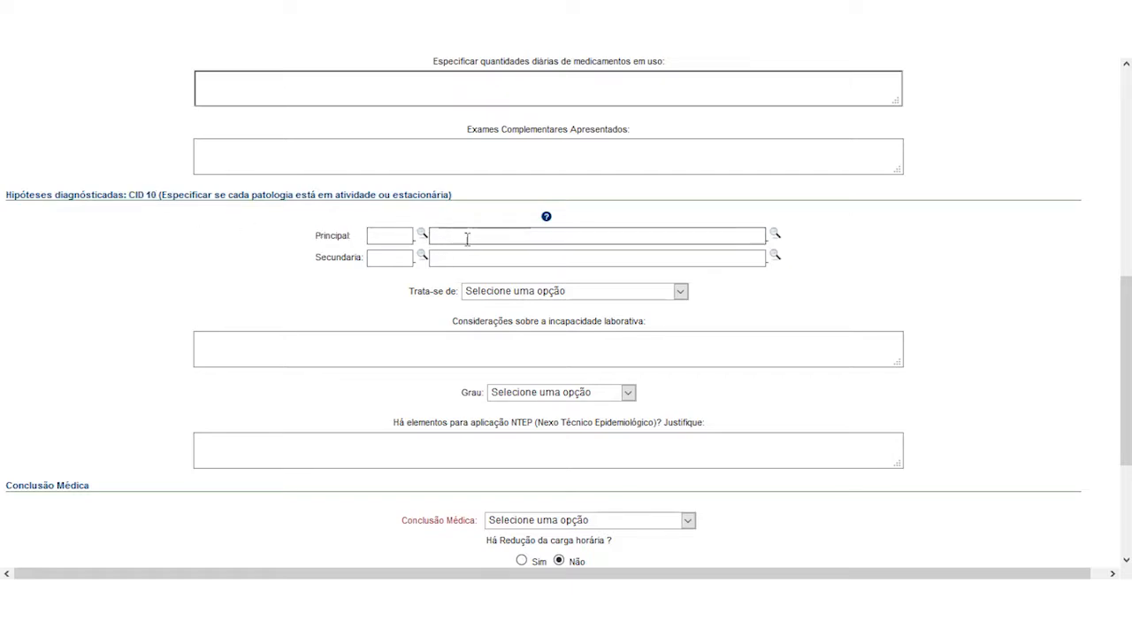
click(540, 237)
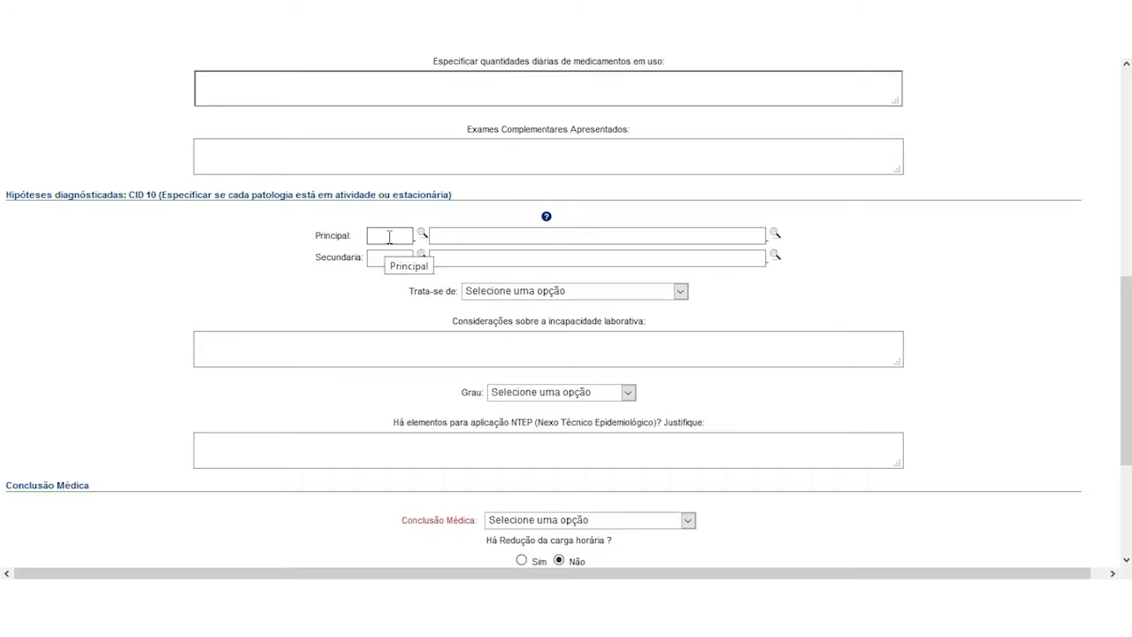
Search the CID 10 descriptions for "febre" and choose A01.0 Febre tifoide as the Principal diagnosis
key(Tab)
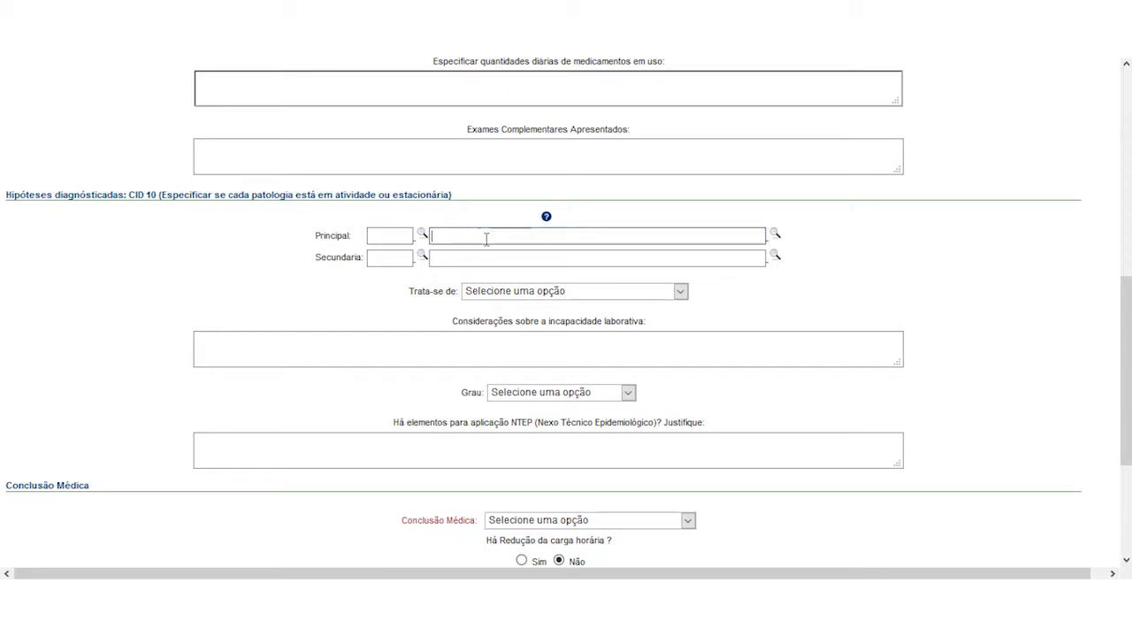
text(febre)
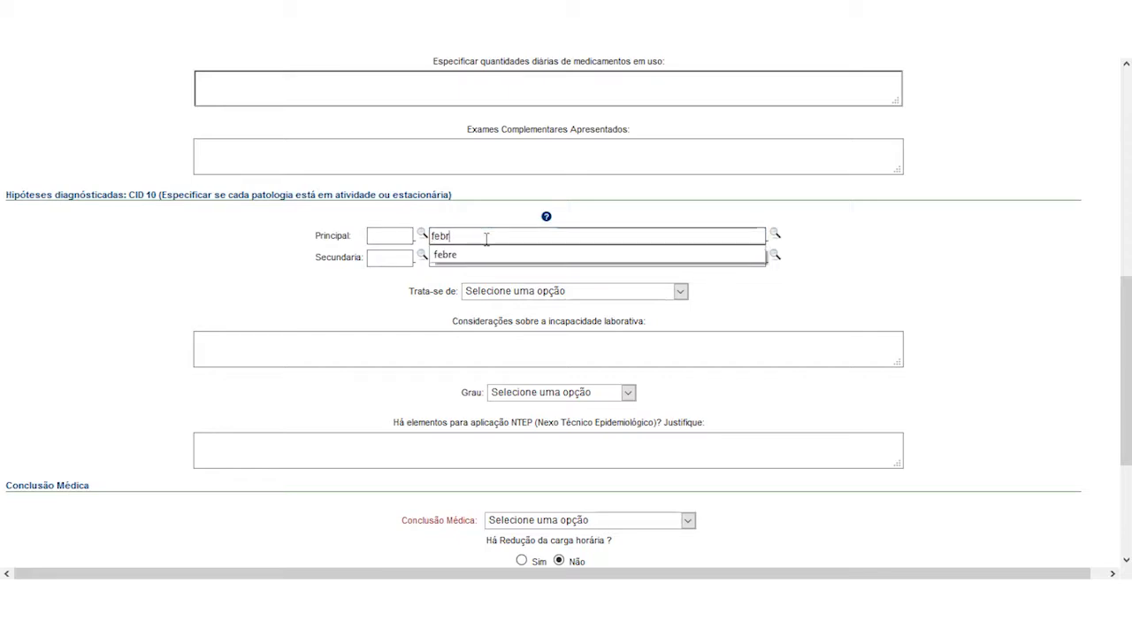
click(777, 234)
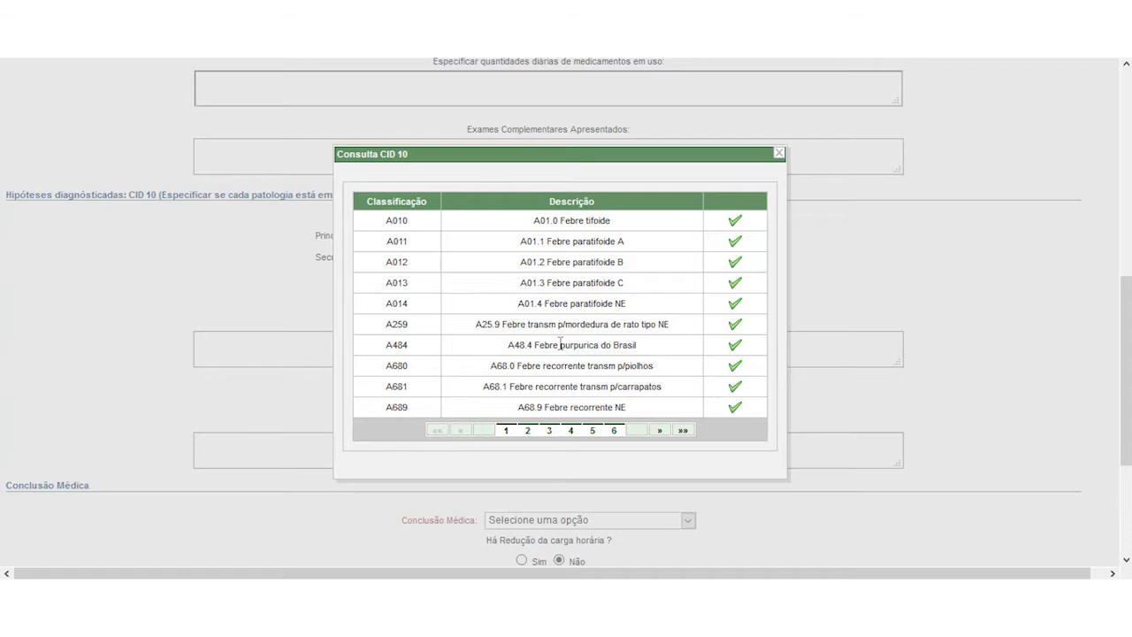
click(735, 223)
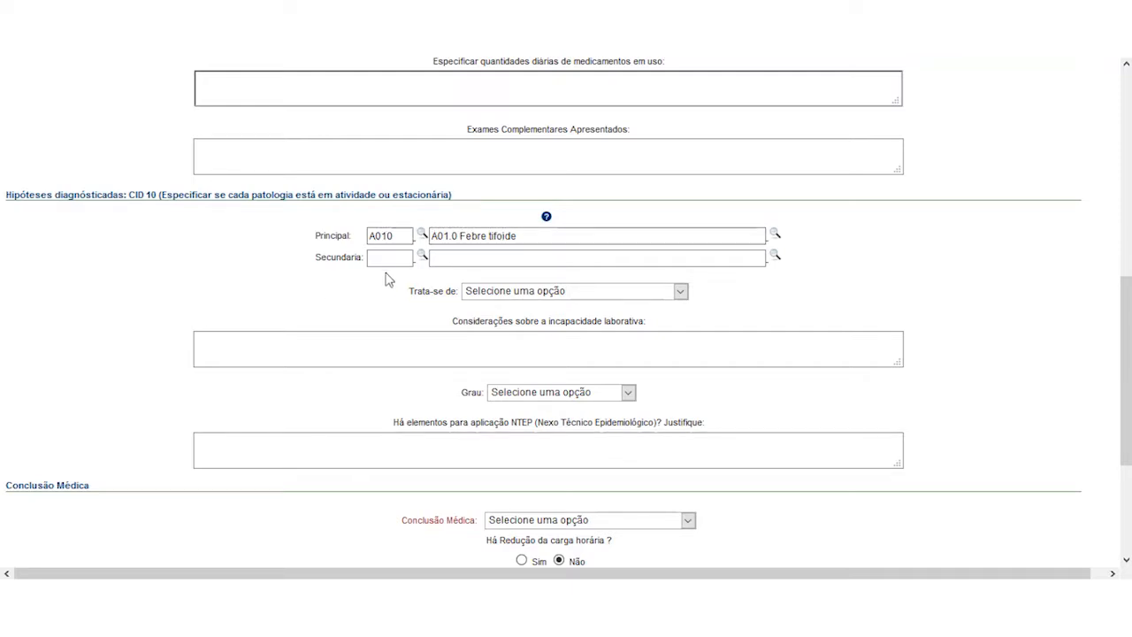
Leave the Secundaria diagnosis blank and set Trata-se de to Outras Doenças
drag(316, 256, 361, 265)
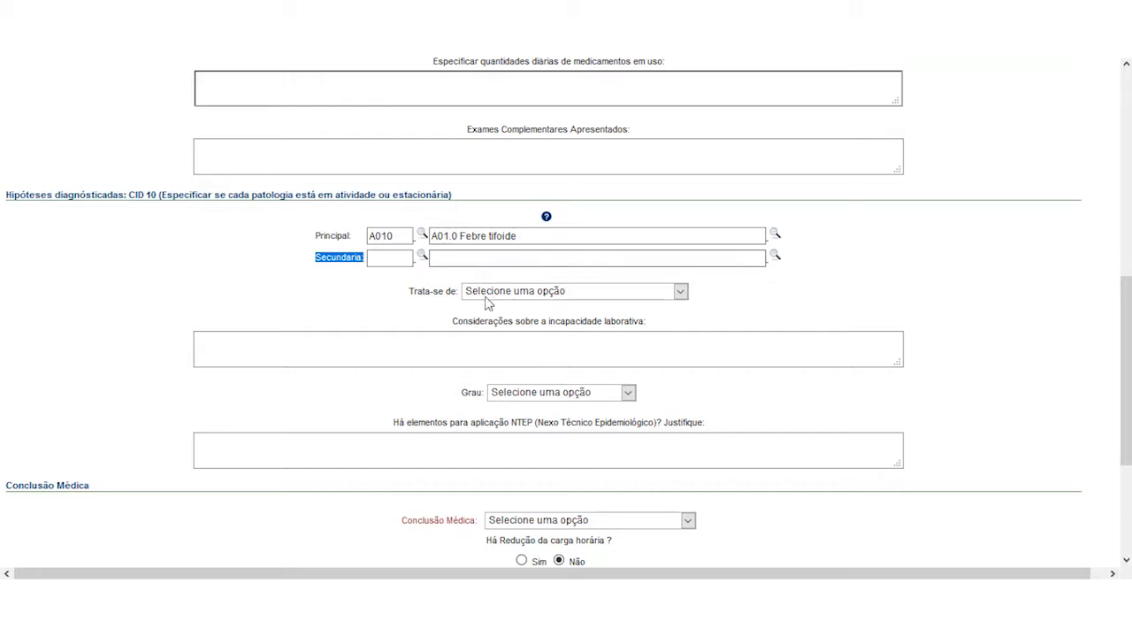
click(415, 309)
click(379, 235)
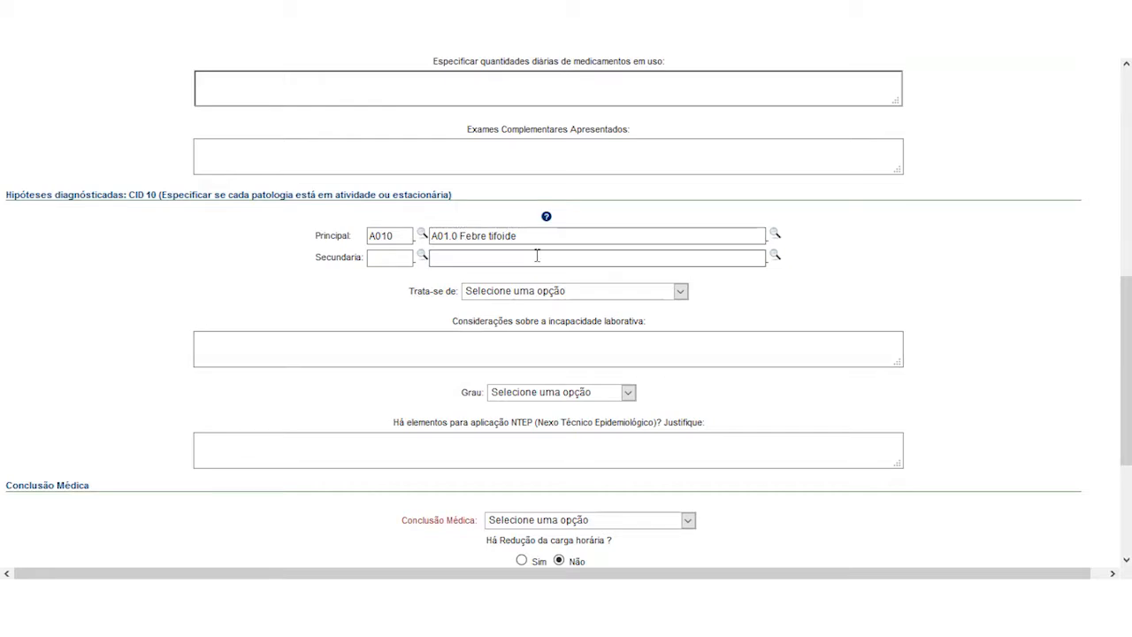
click(489, 291)
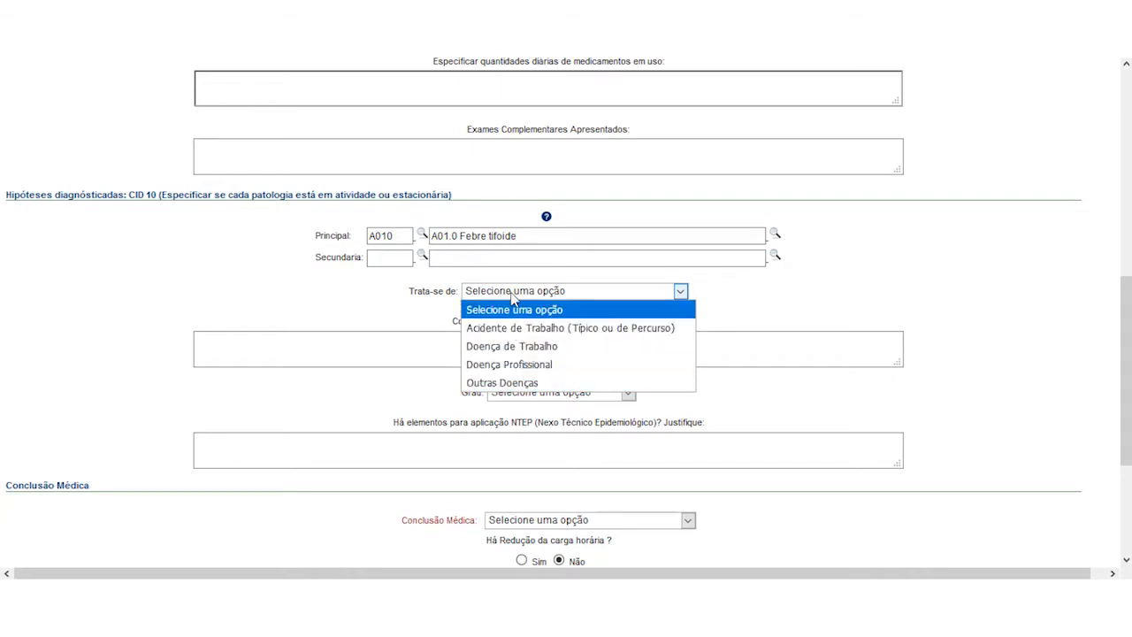
click(511, 292)
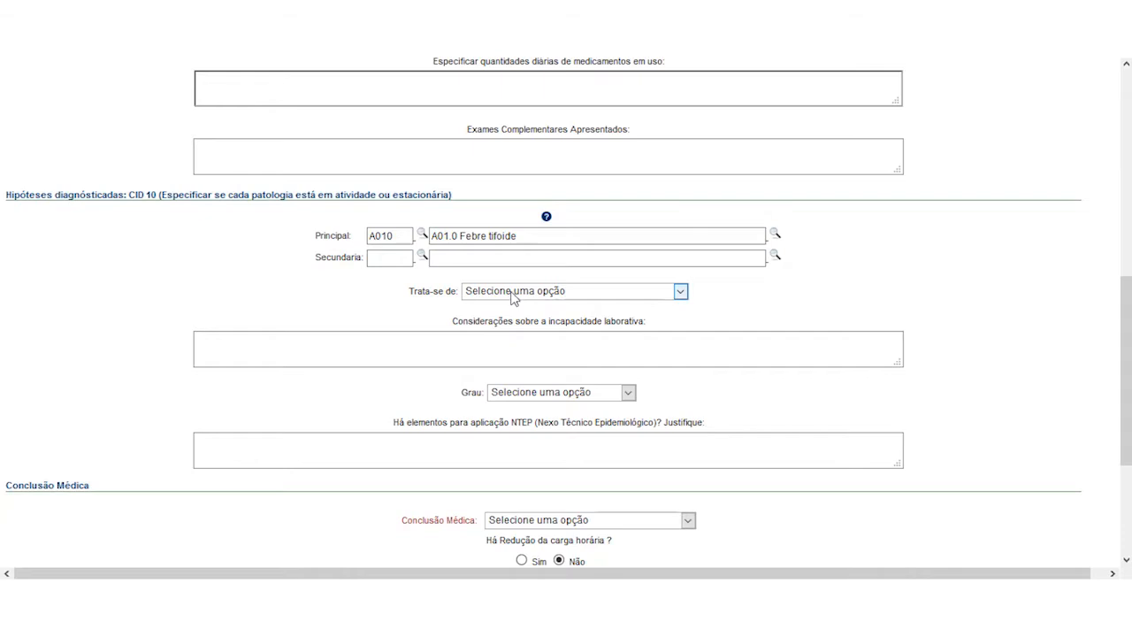
click(520, 294)
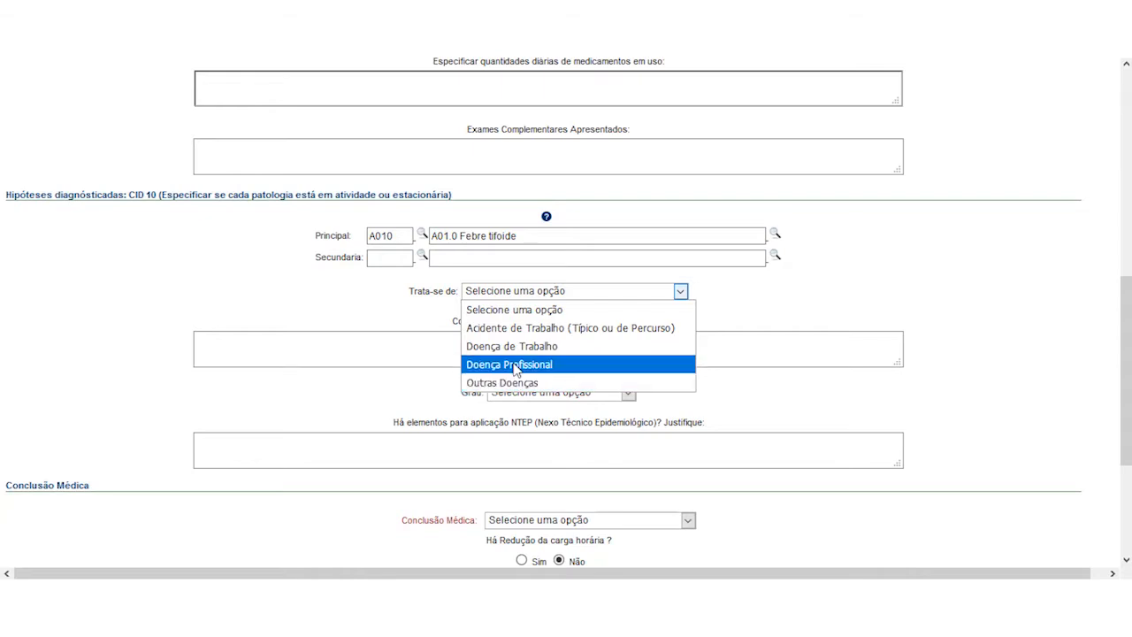
click(511, 384)
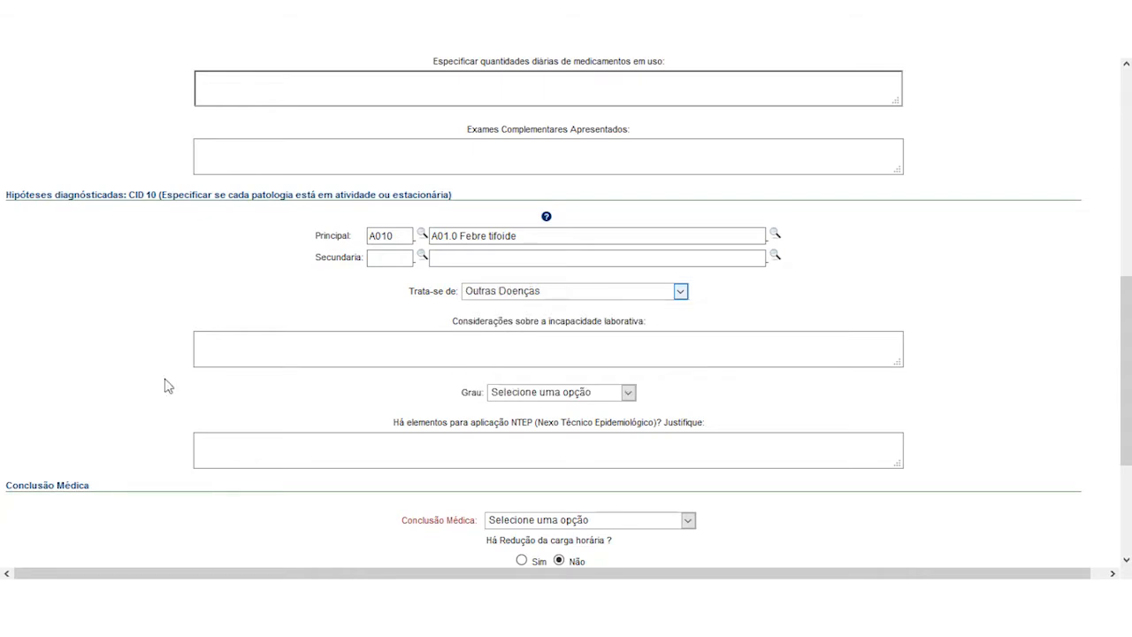
Set the Grau of the work incapacity to Moderado - 31 a 60
scroll(352, 335, down, 1)
click(455, 267)
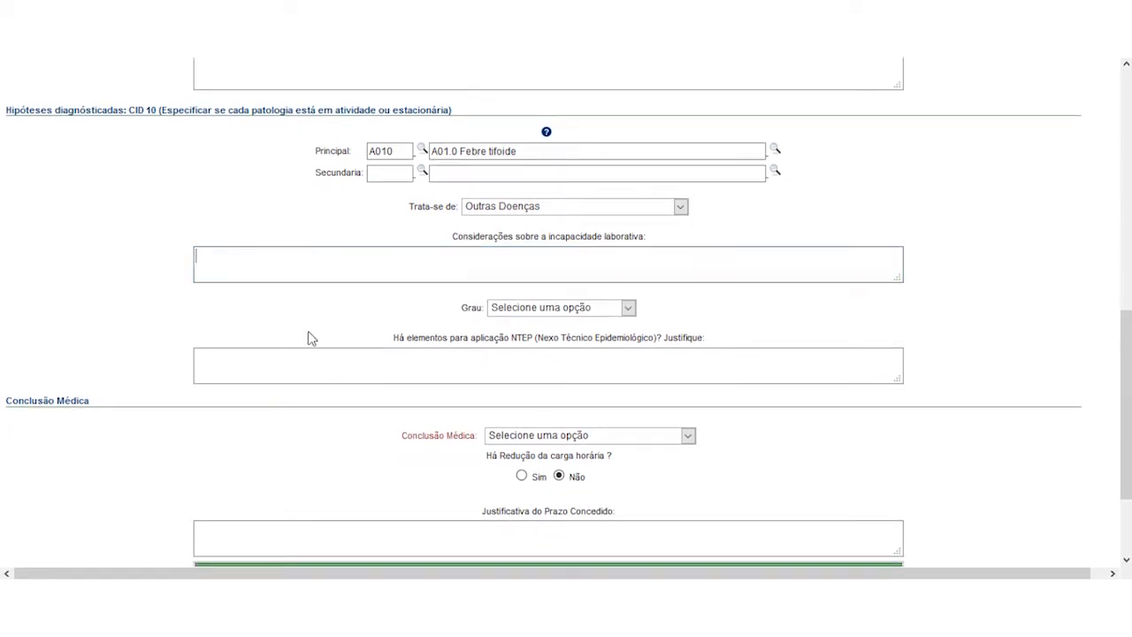
scroll(323, 339, down, 2)
click(561, 177)
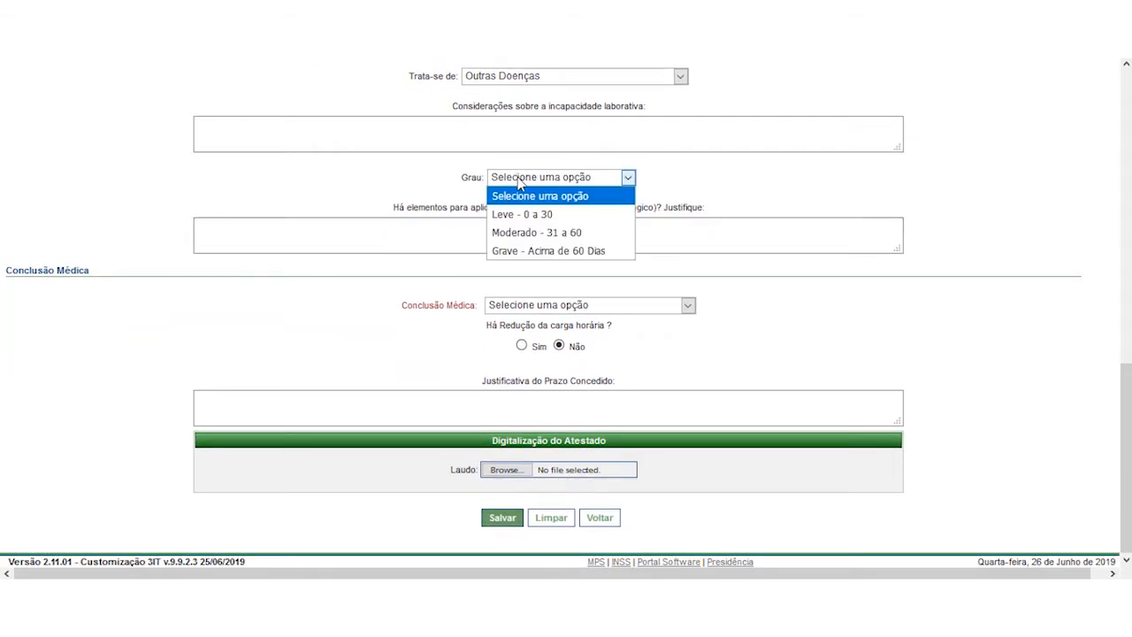
click(529, 234)
click(398, 222)
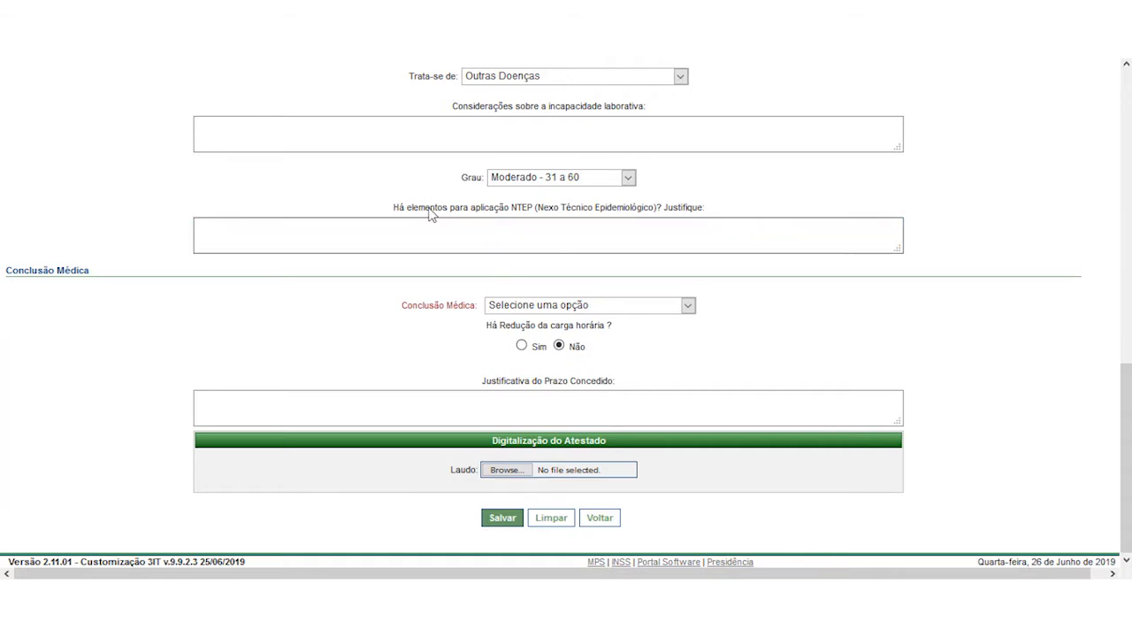
Review the Conclusão Médica options and set the conclusion to Apto ao Trabalho (Indeferido)
click(527, 305)
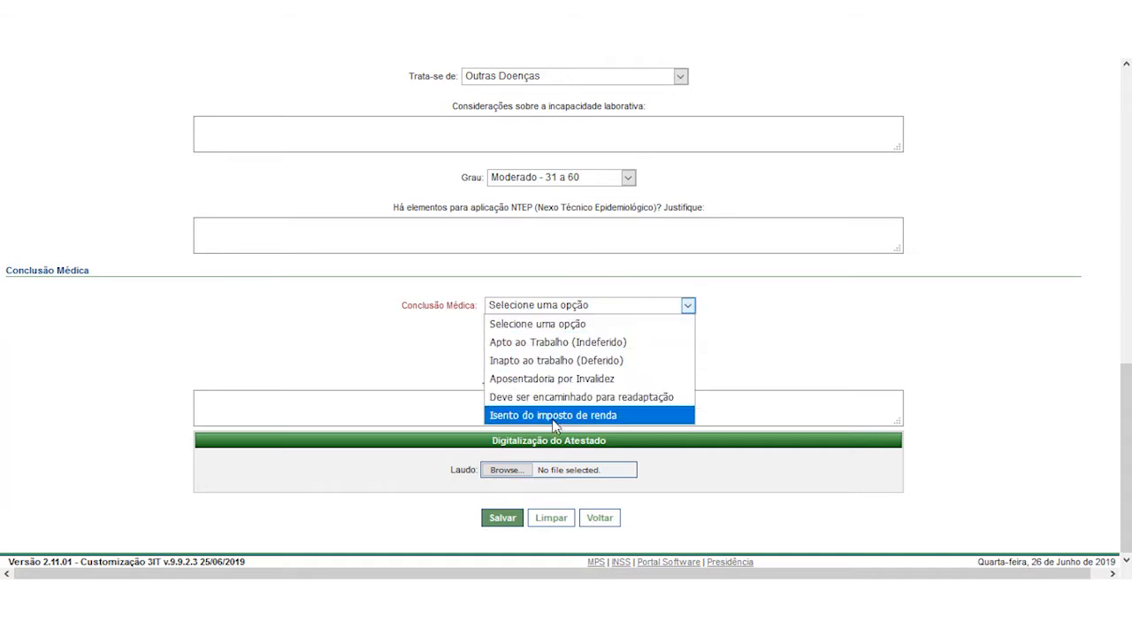
drag(399, 311, 483, 319)
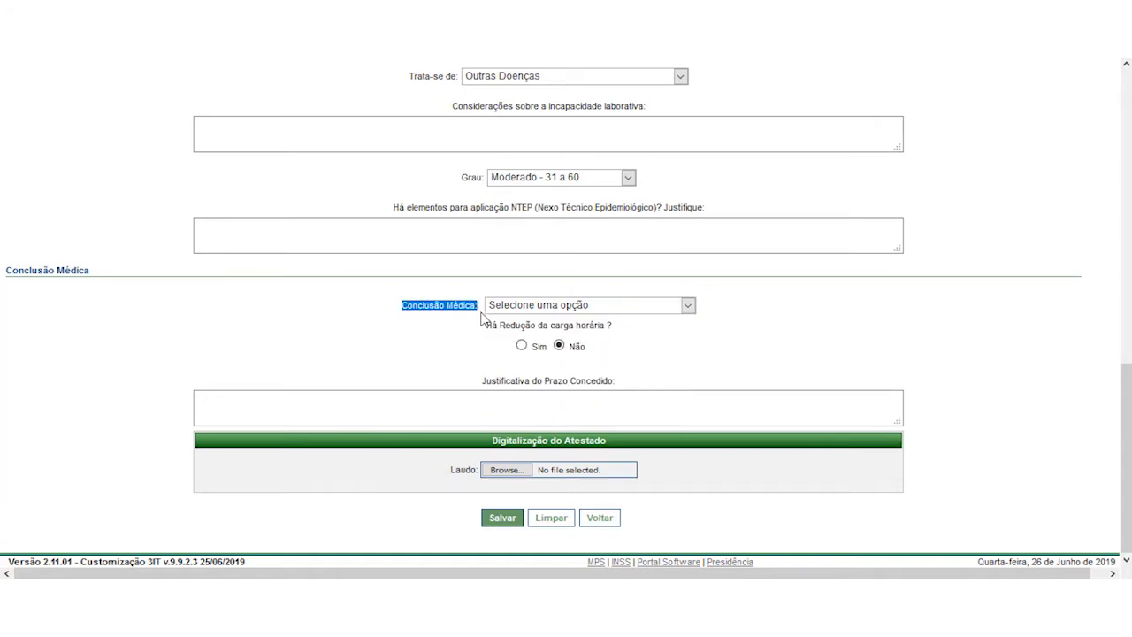
click(481, 314)
scroll(475, 308, up, 5)
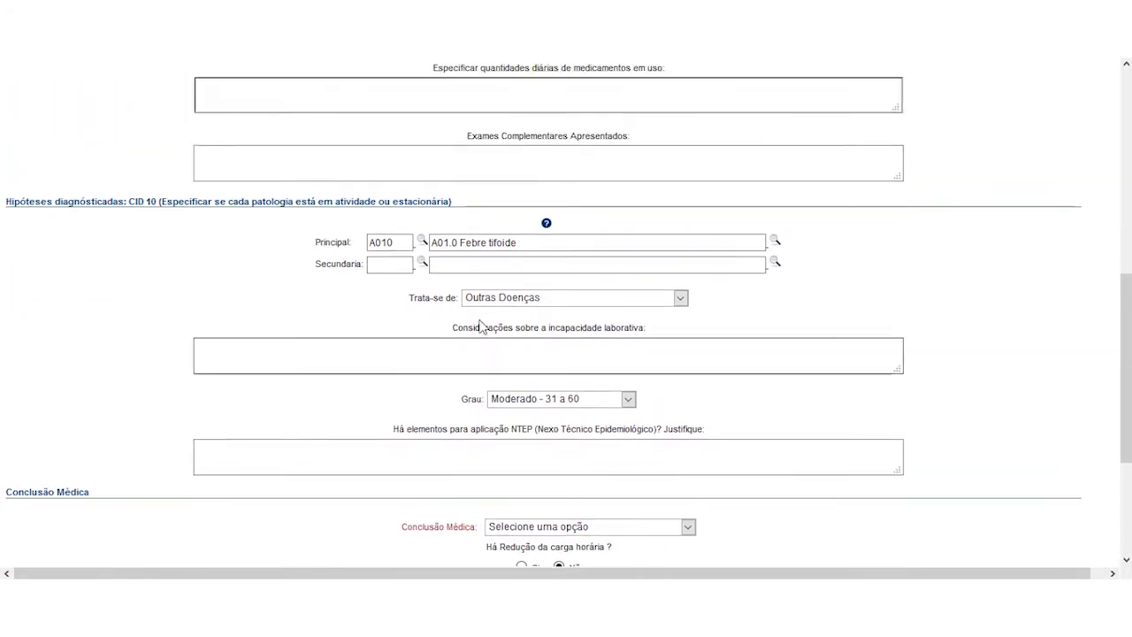
drag(313, 190, 353, 198)
scroll(403, 269, down, 3)
drag(409, 305, 524, 309)
click(525, 310)
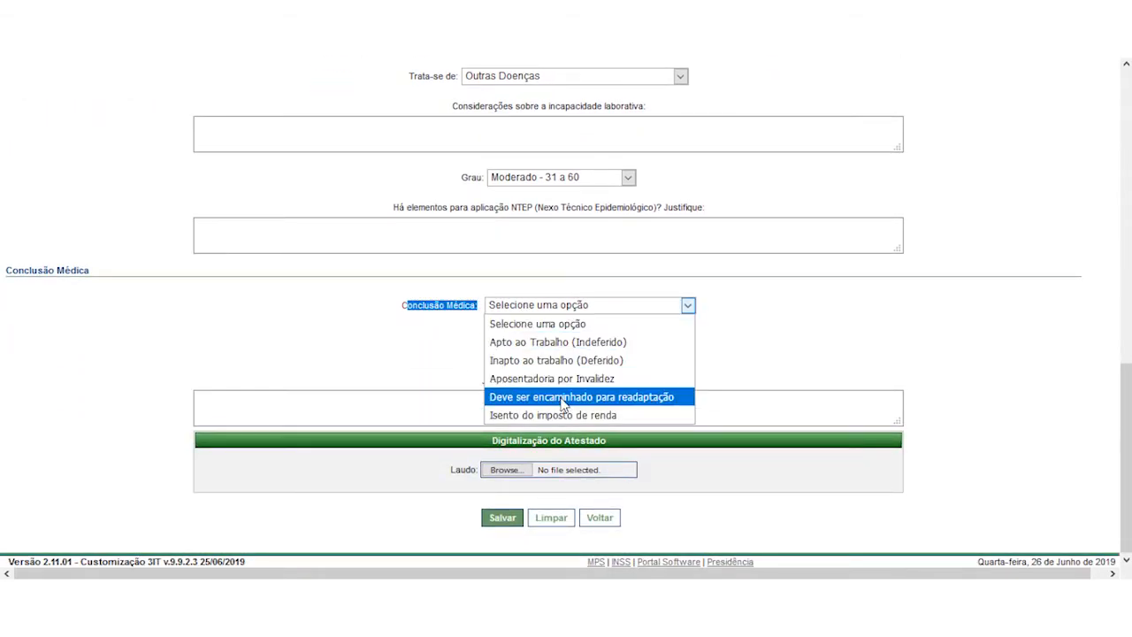
click(563, 342)
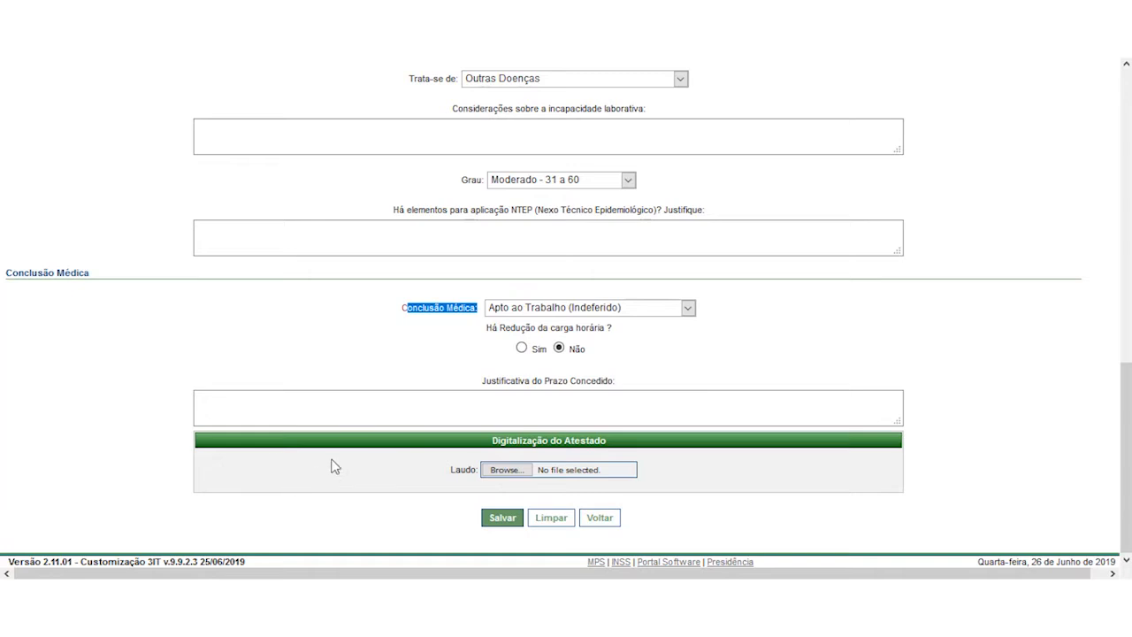
click(467, 411)
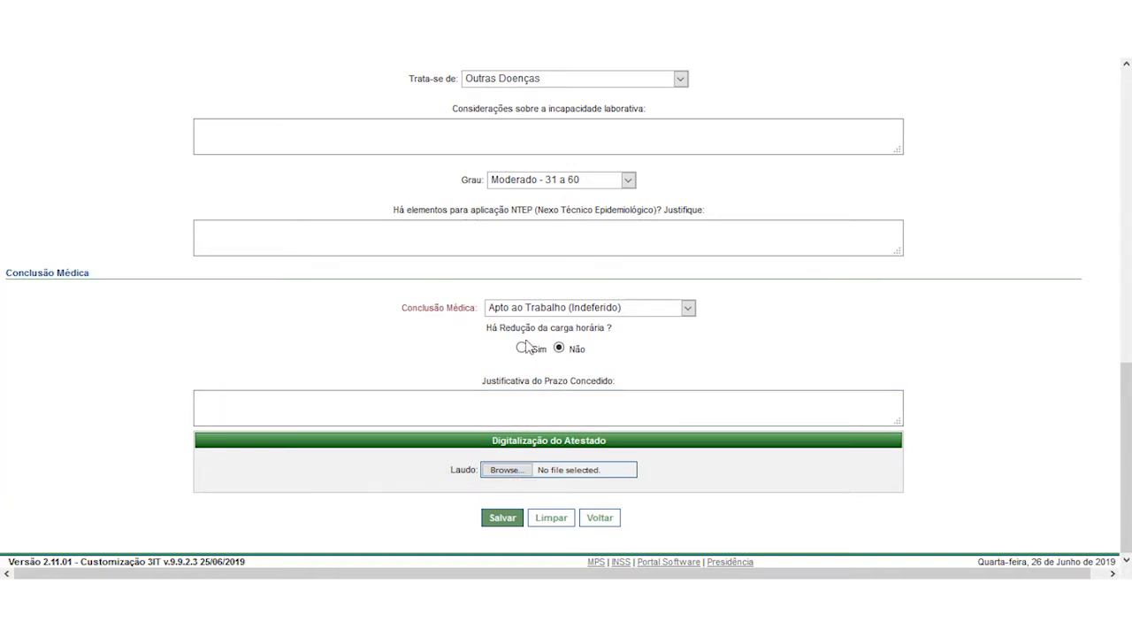
Set Conclusão Médica to Inapto ao trabalho (Deferido), with the leave starting 24/06/2019 and lasting 60 days
click(534, 312)
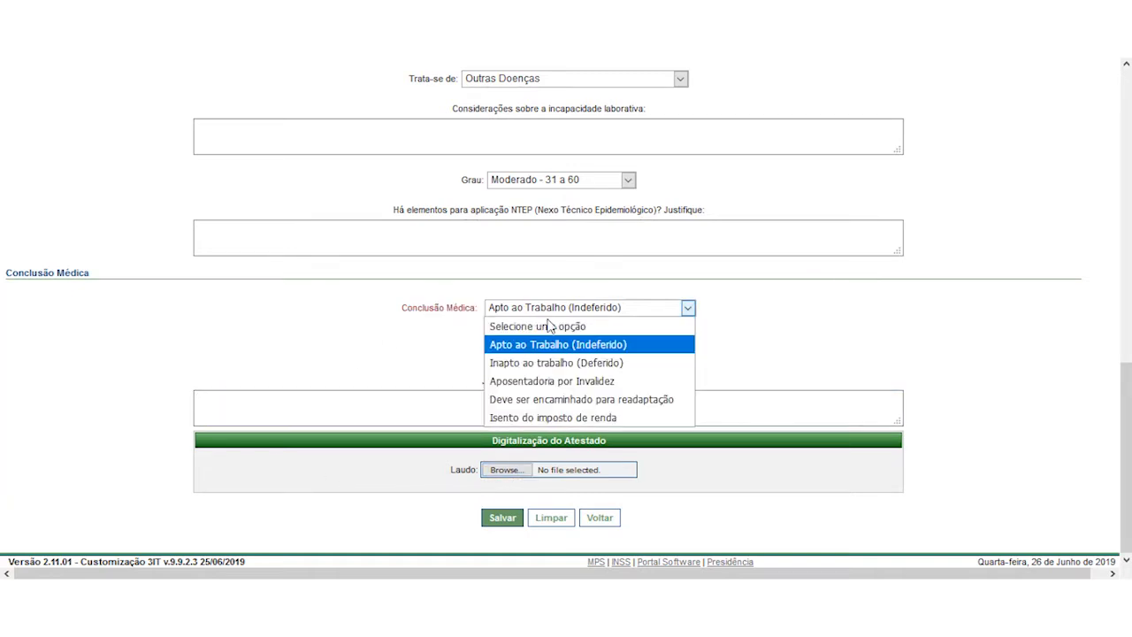
click(528, 364)
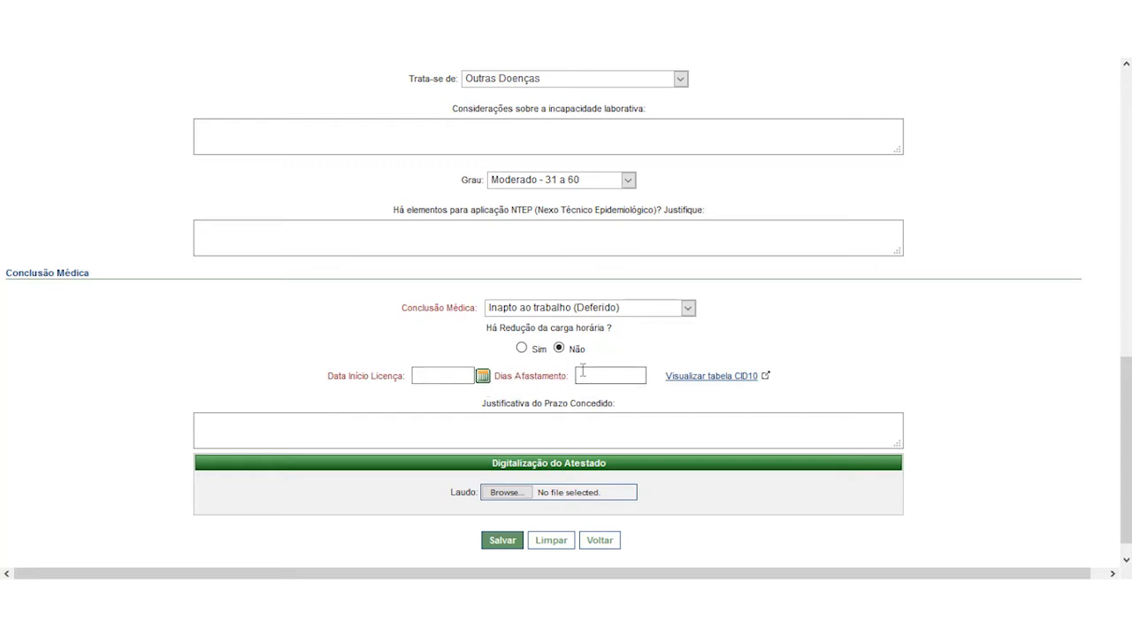
click(482, 375)
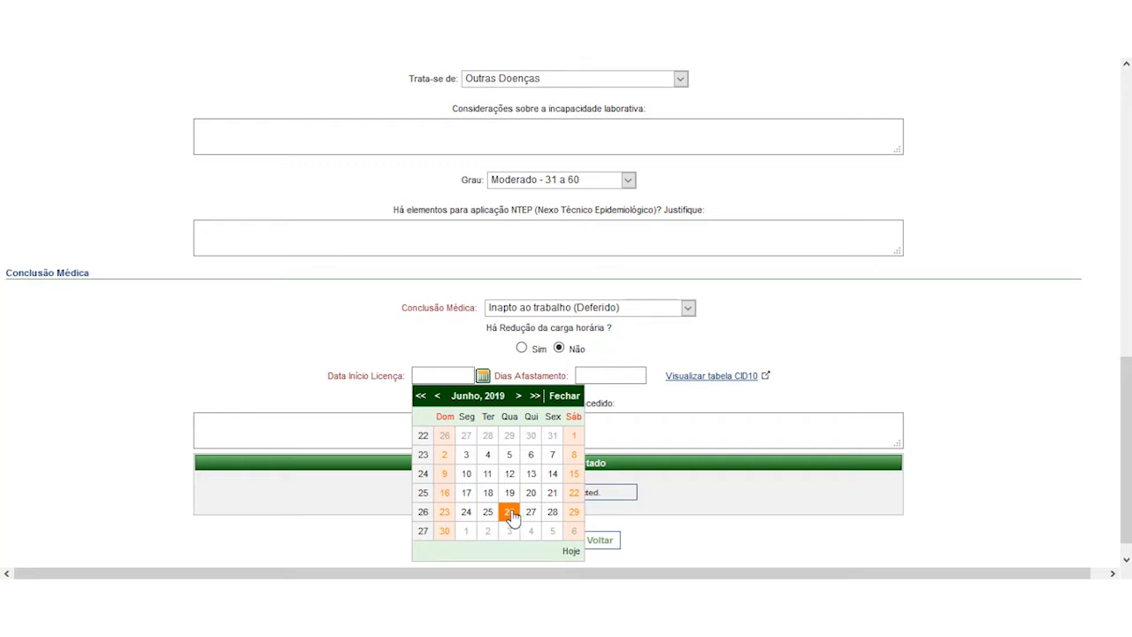
click(466, 513)
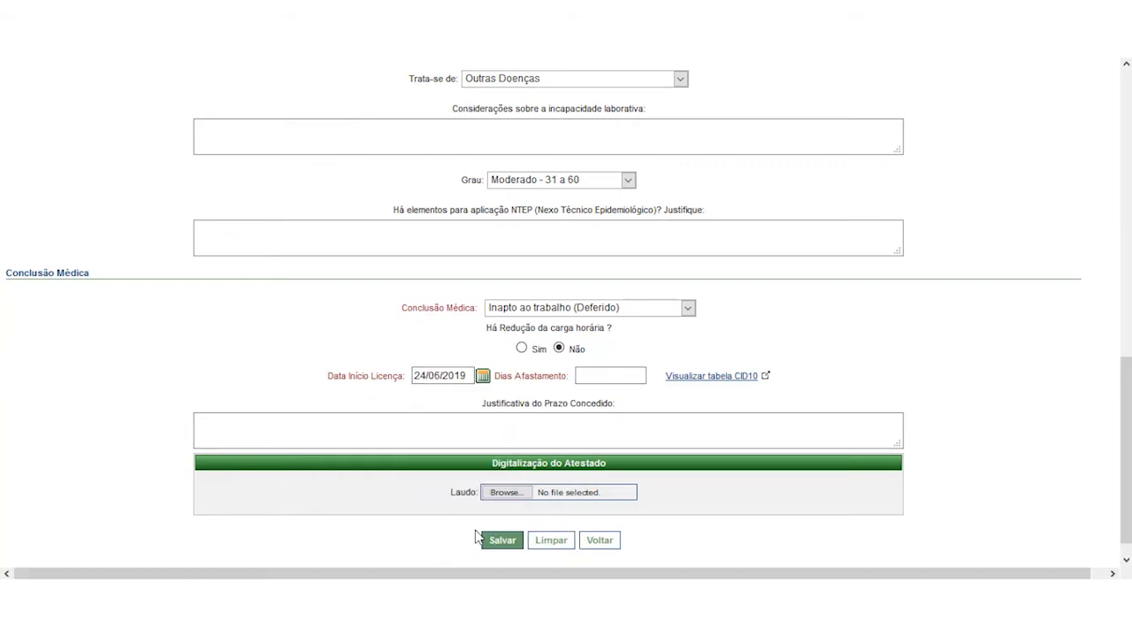
text(60)
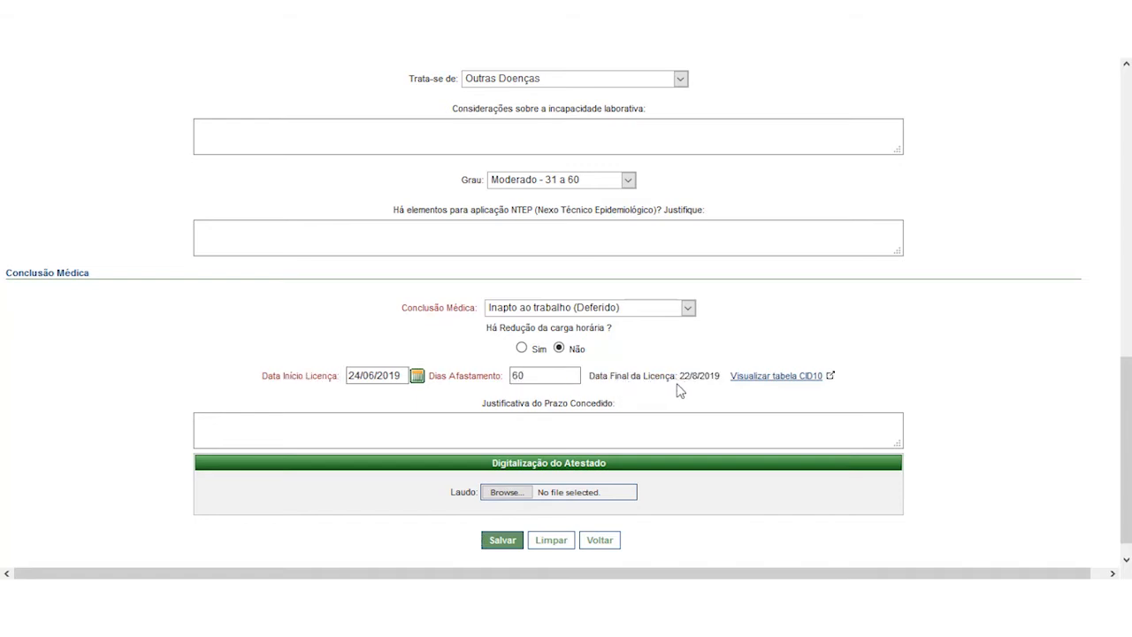
Check the Data Final da Licença, the Justificativa do Prazo Concedido field and the Digitalização do Atestado section
drag(679, 378, 687, 379)
click(692, 378)
drag(681, 379, 716, 375)
click(718, 360)
drag(472, 397, 624, 406)
click(636, 423)
drag(498, 476, 601, 467)
click(615, 472)
Save the medical examination report and check the status message above the report header
click(503, 541)
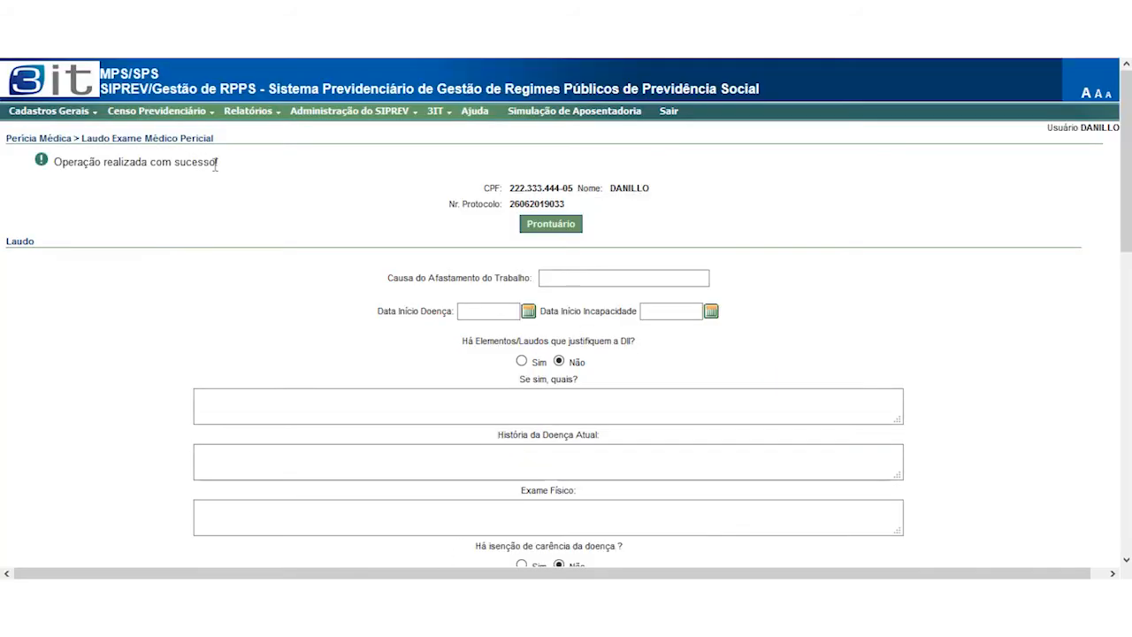
drag(223, 168, 62, 168)
click(300, 234)
Review the saved report from the Laudo fields down to the Conclusão Médica section and its print options
scroll(354, 291, down, 10)
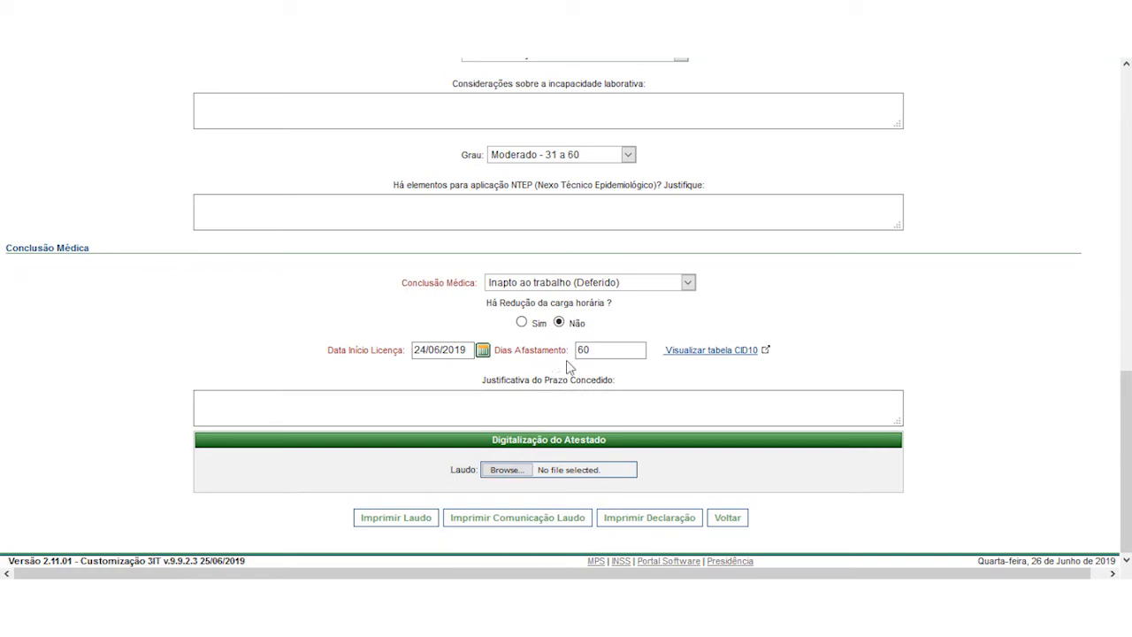
scroll(598, 324, up, 15)
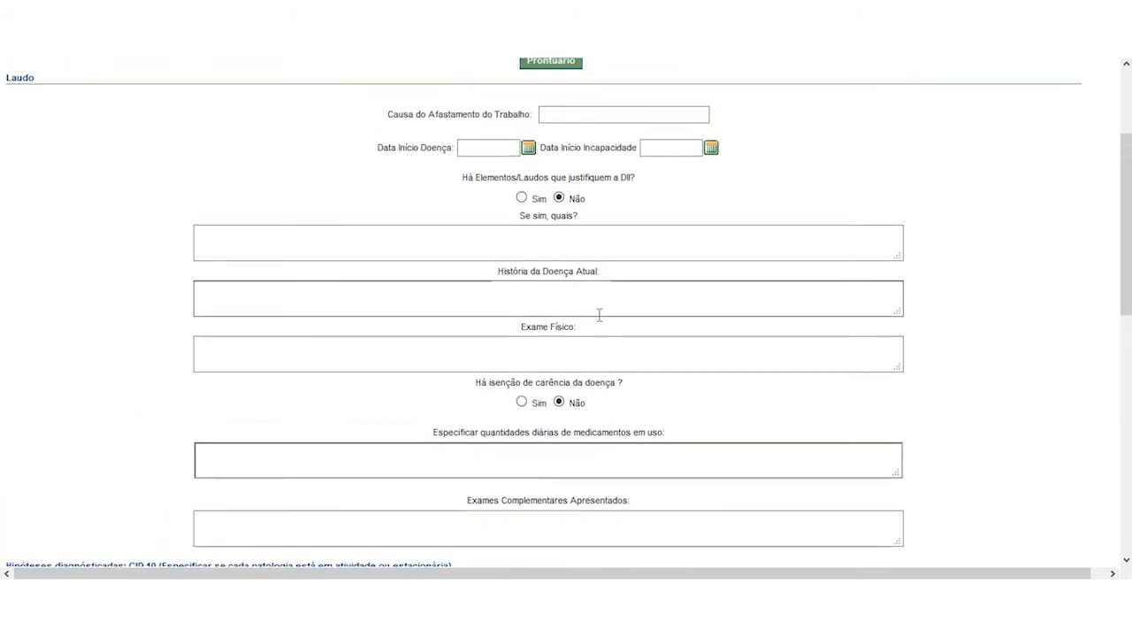
scroll(562, 203, up, 1)
scroll(559, 216, down, 5)
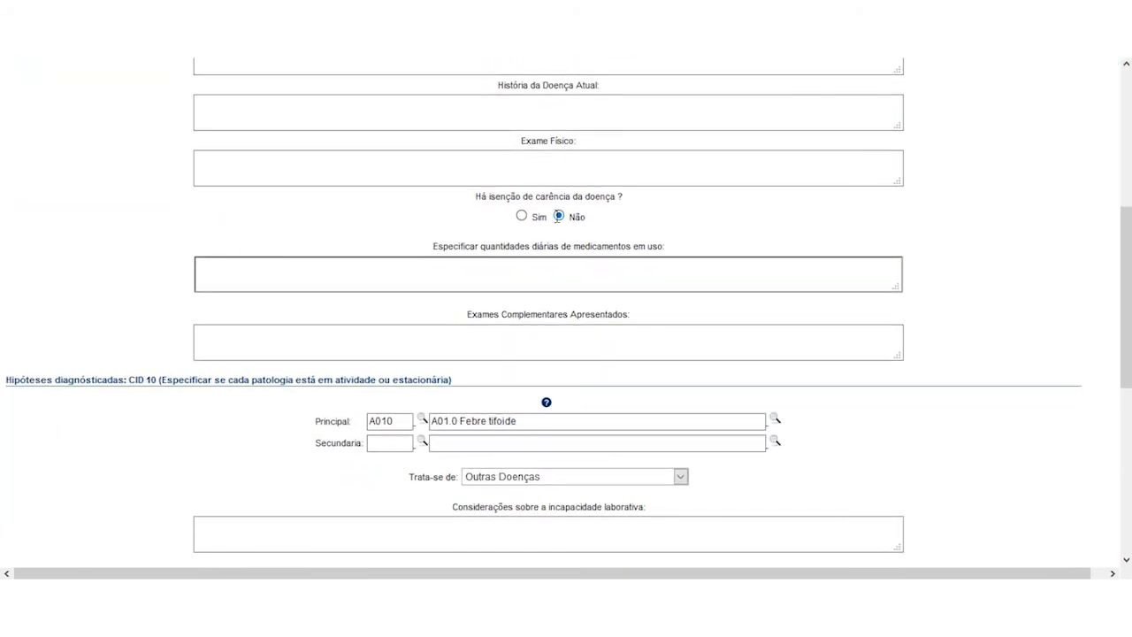
scroll(756, 212, down, 5)
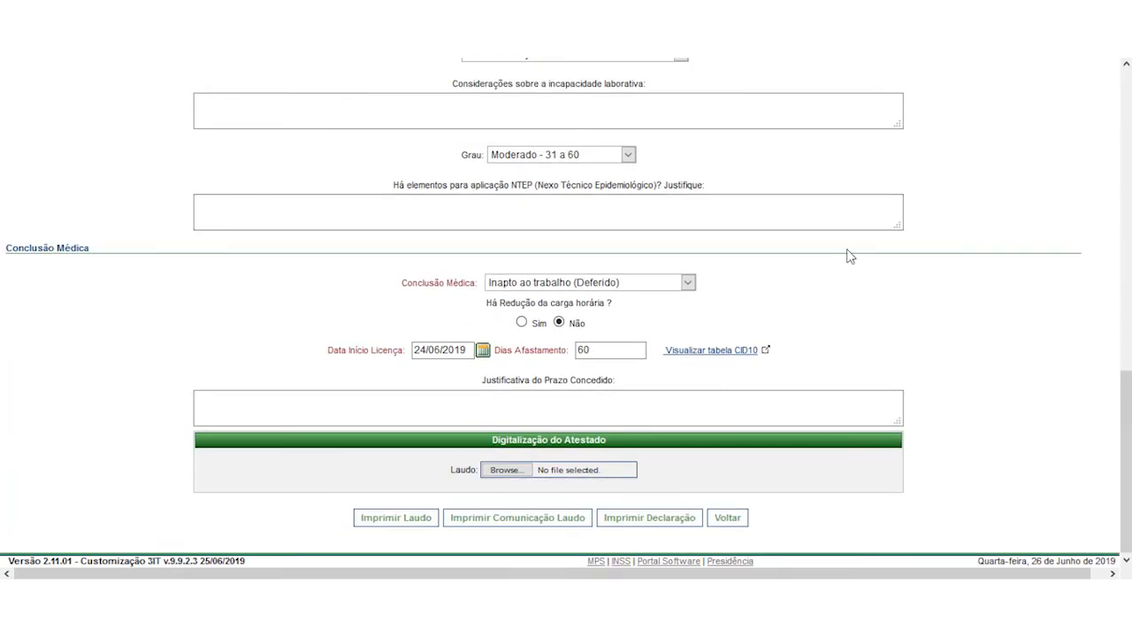
scroll(796, 477, up, 10)
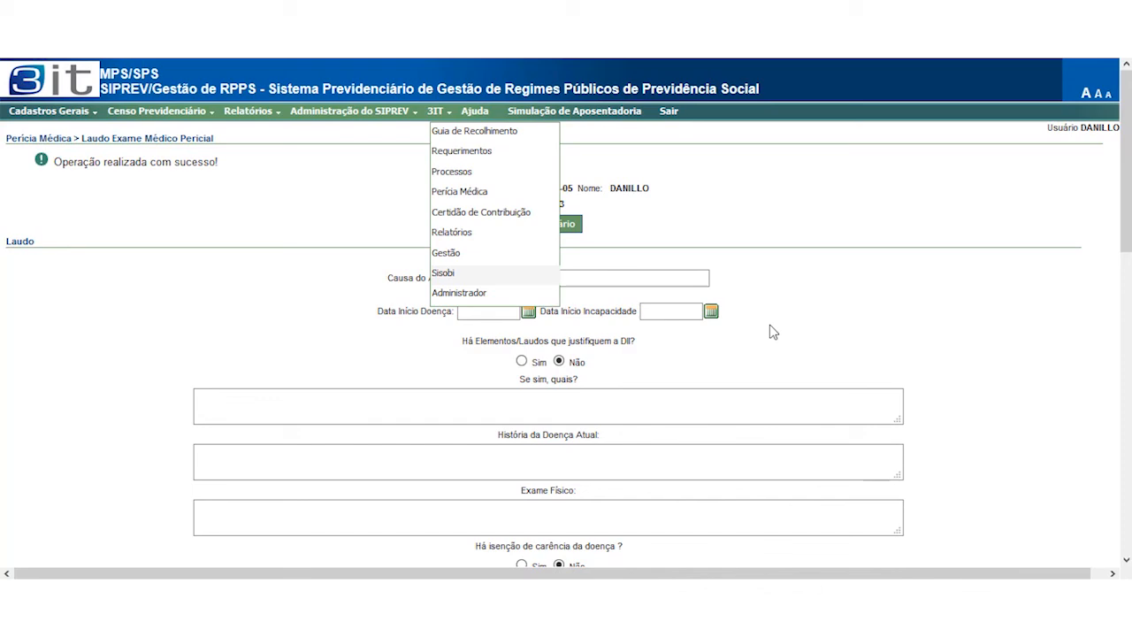
scroll(884, 318, down, 1)
scroll(985, 328, down, 10)
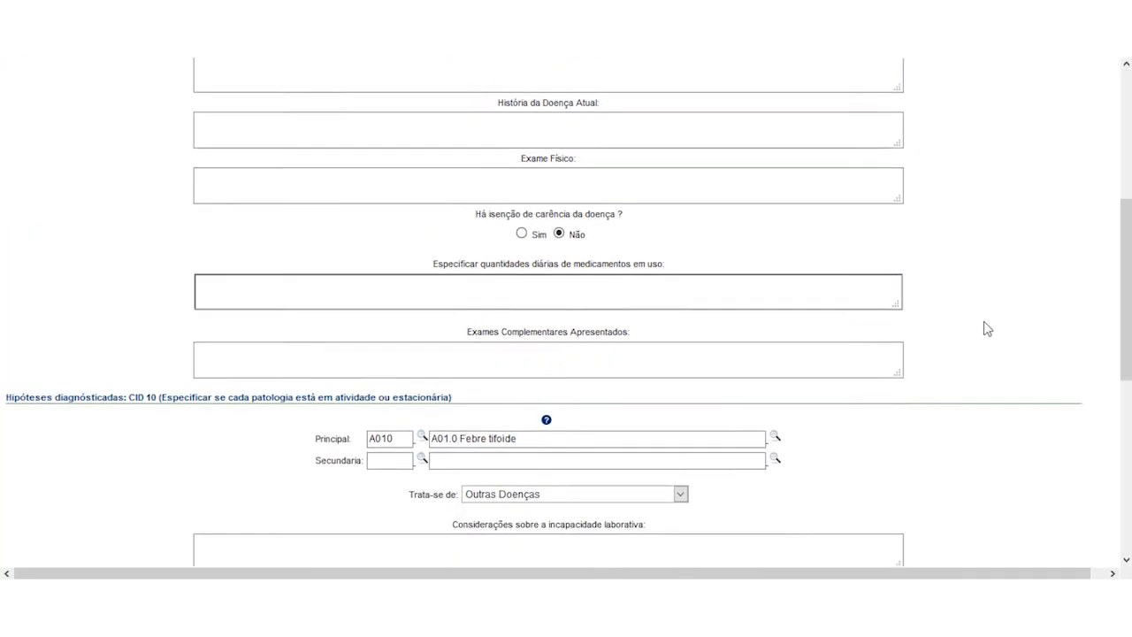